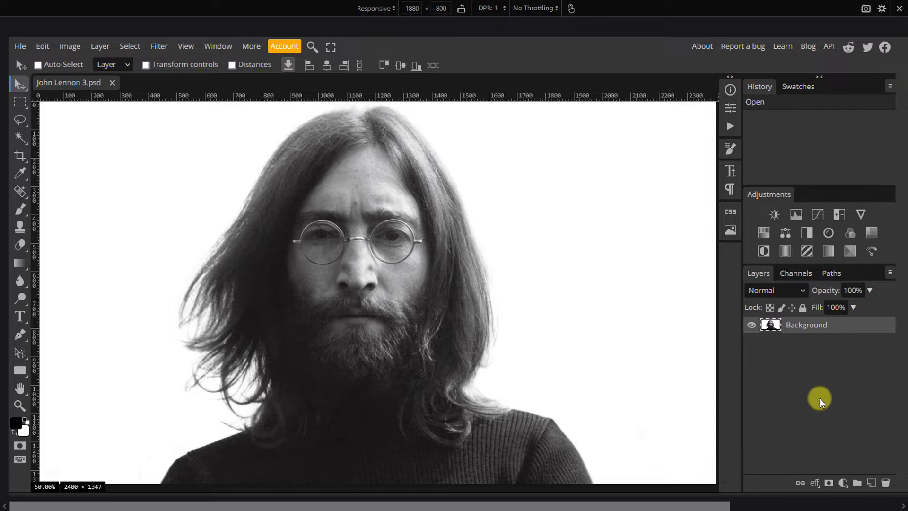
Duplicate the Blue channel and make the Alpha 1 copy the only active channel, with nothing selected
key(ctrl+shift+u)
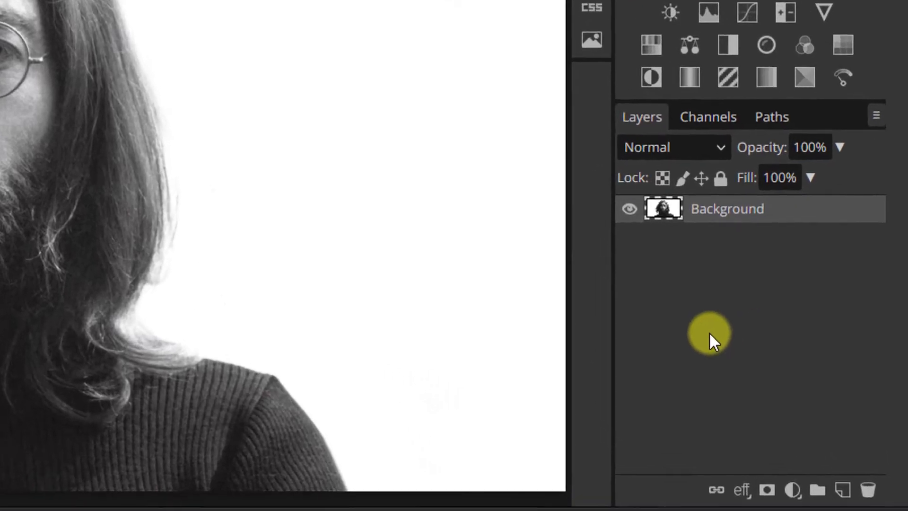
click(719, 122)
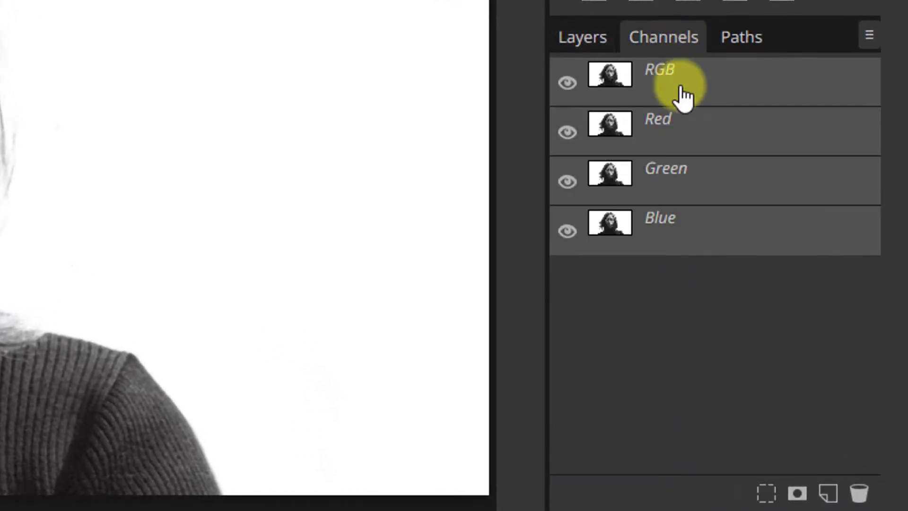
click(684, 230)
mouse_move(614, 223)
mouse_down()
mouse_move(671, 341)
mouse_move(746, 441)
mouse_move(786, 488)
mouse_move(813, 496)
mouse_move(831, 487)
mouse_up()
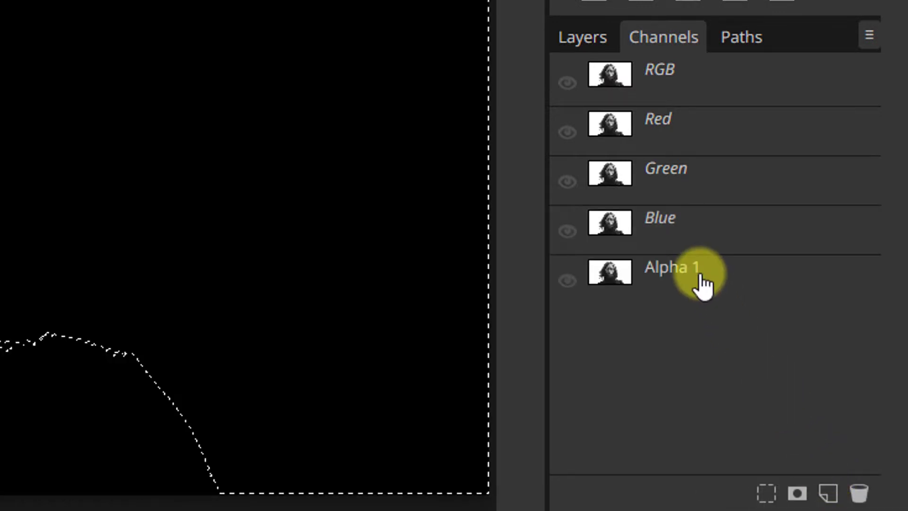
click(681, 80)
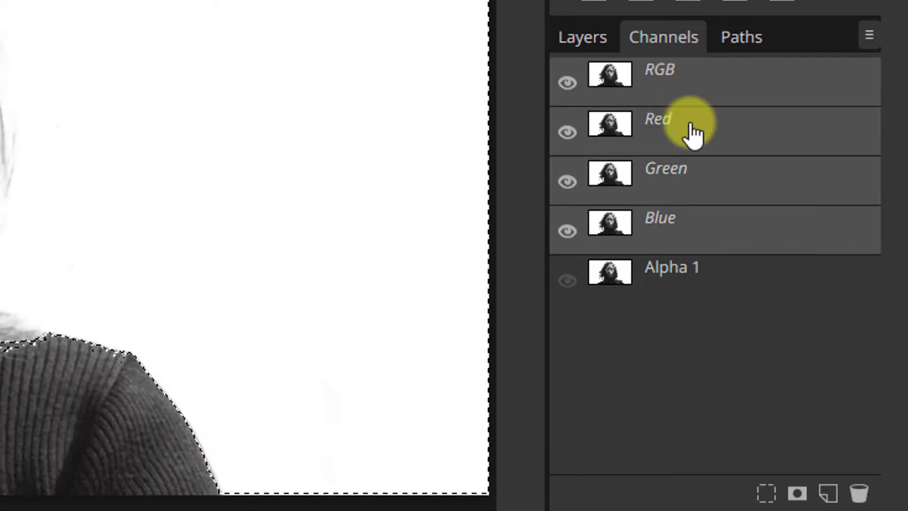
click(695, 270)
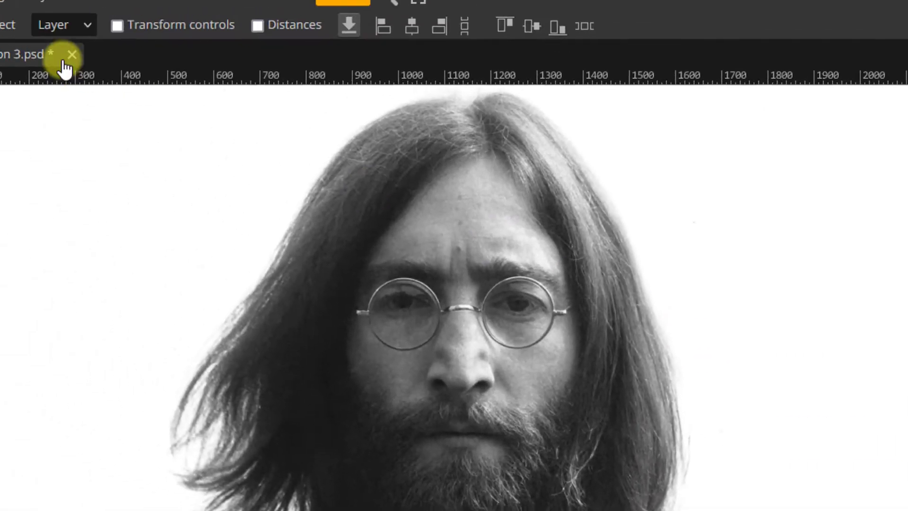
Apply a Levels adjustment to the Alpha 1 channel with the midtone value set to 0.1
click(21, 11)
mouse_move(37, 68)
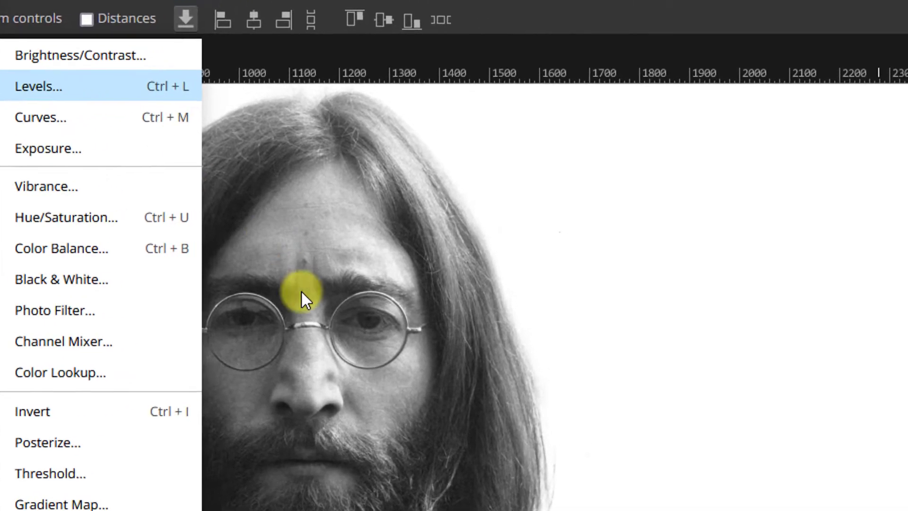
click(277, 105)
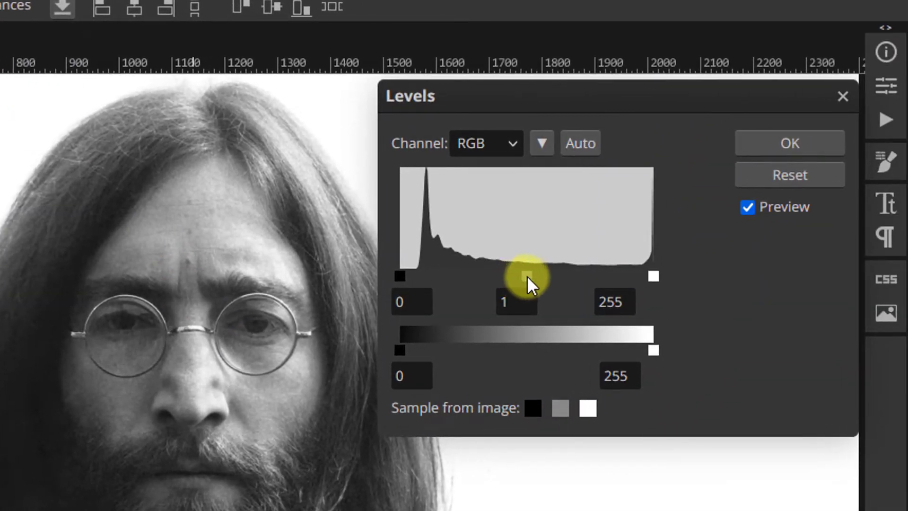
drag(558, 280, 651, 282)
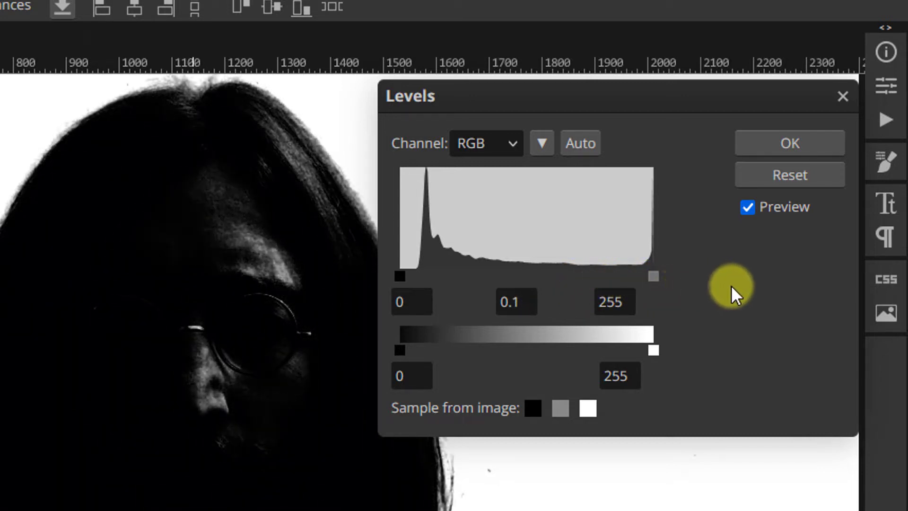
click(814, 142)
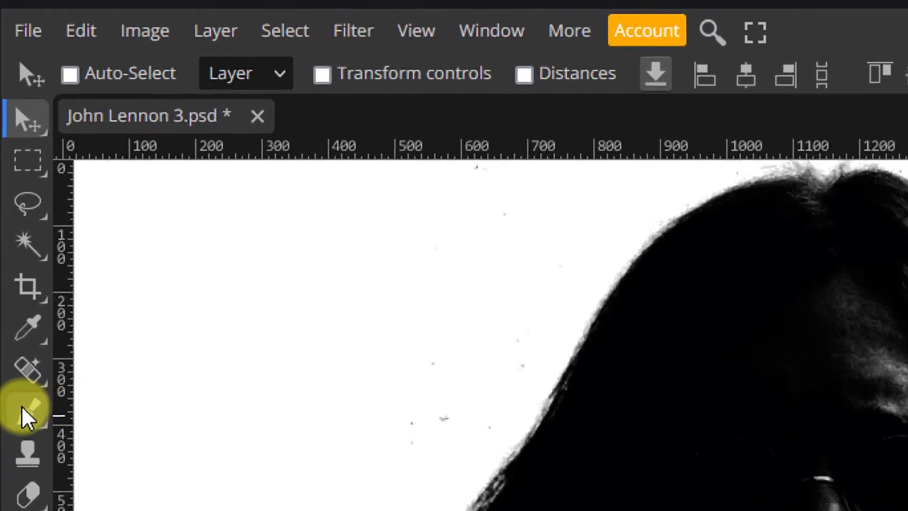
Set up the Brush tool with a size of 82 px and a hardness of 70%
click(26, 412)
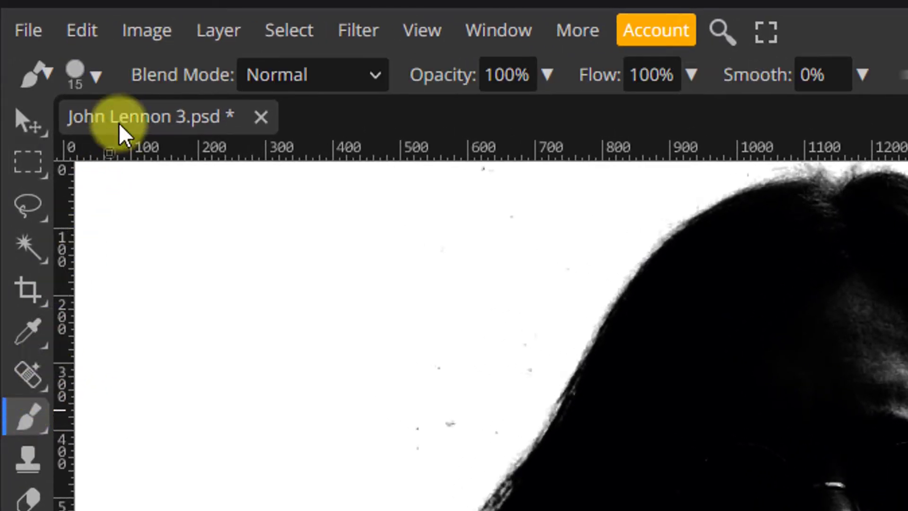
click(97, 76)
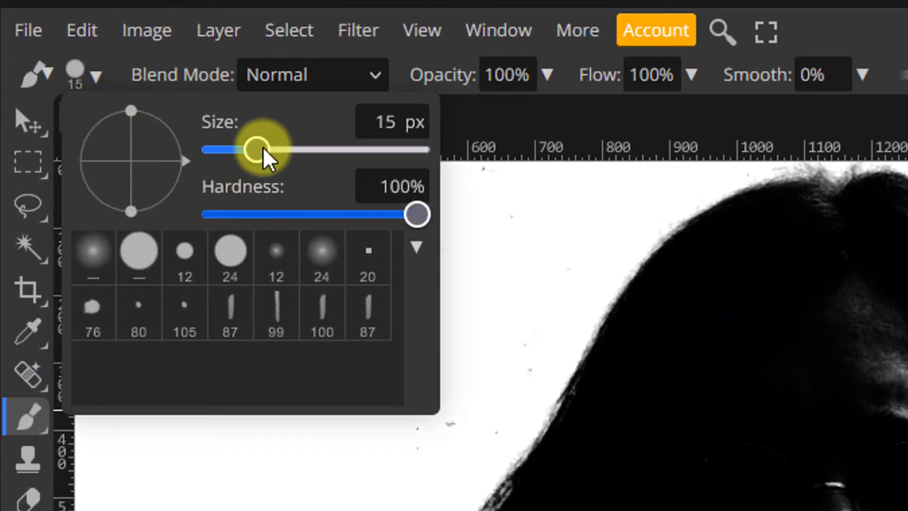
drag(259, 150, 296, 151)
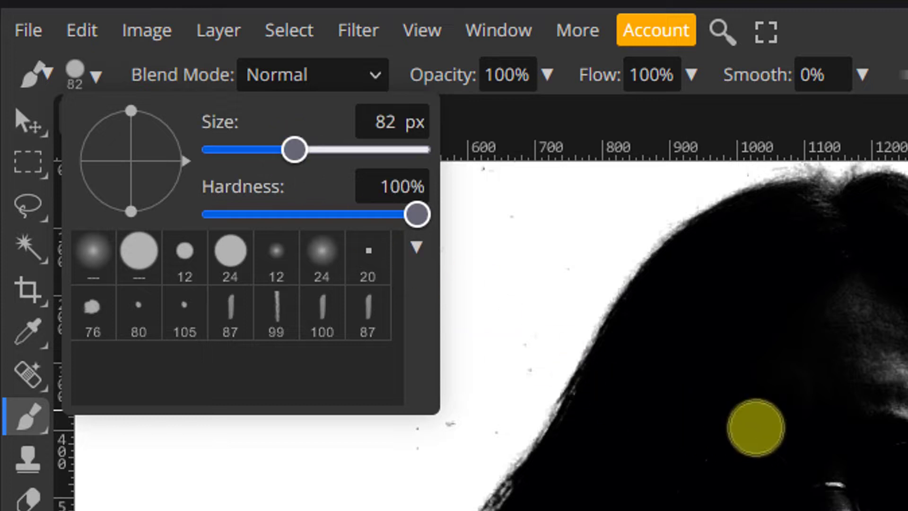
drag(401, 226, 369, 226)
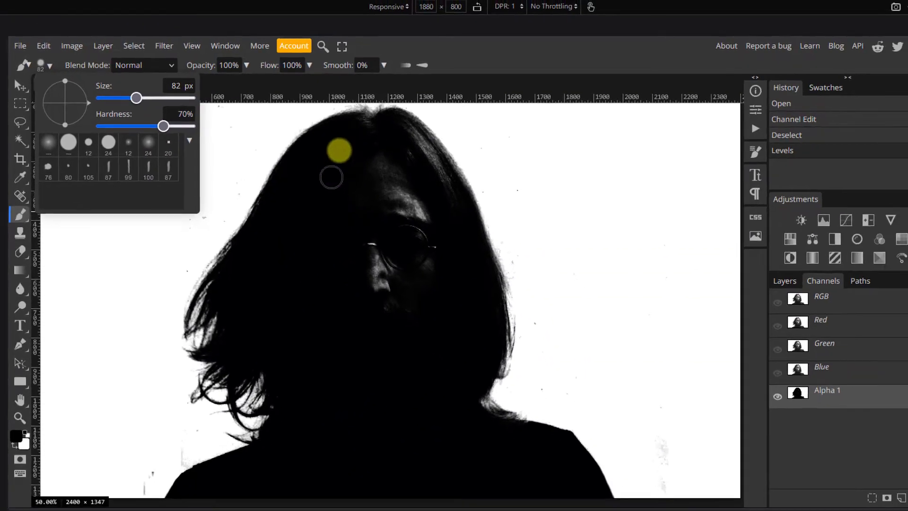
click(448, 102)
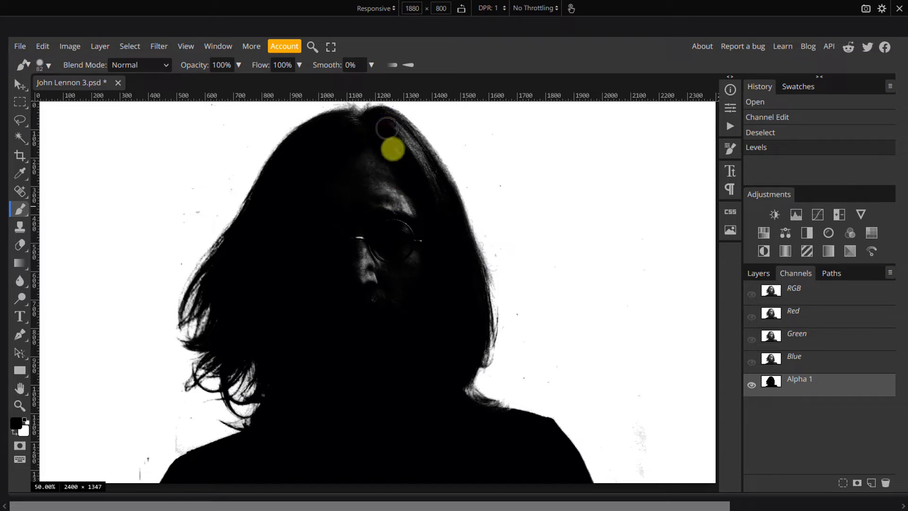
Paint black over the remaining grey areas inside the silhouette, covering the hair, face and shoulder while leaving the outer hair edges
scroll(384, 152, up, 5)
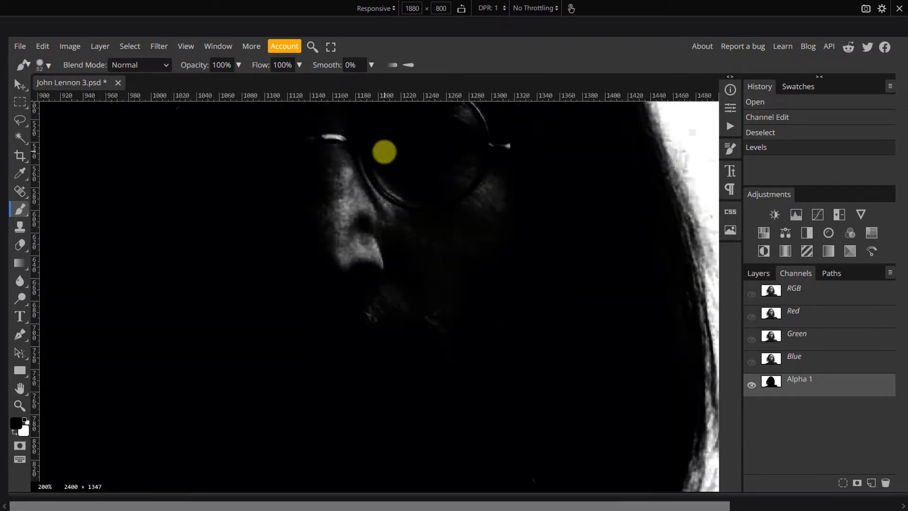
scroll(591, 317, up, 10)
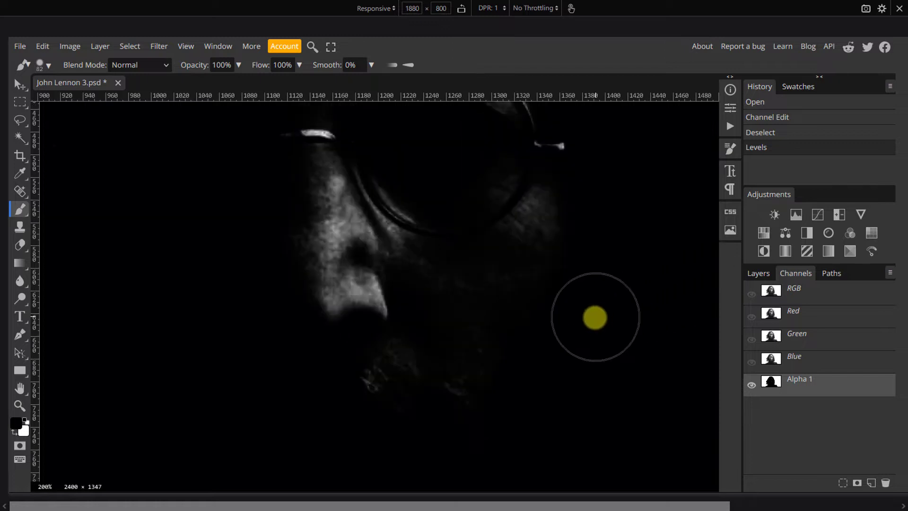
scroll(566, 310, up, 1)
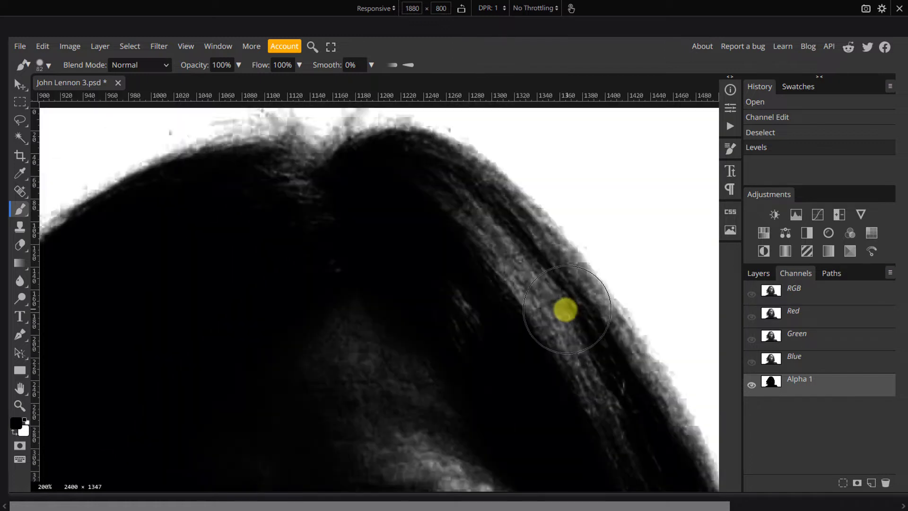
mouse_move(420, 188)
mouse_down()
mouse_move(510, 275)
mouse_move(629, 461)
mouse_up()
mouse_move(432, 301)
mouse_down()
mouse_move(478, 367)
mouse_move(282, 274)
mouse_move(296, 245)
mouse_up()
drag(310, 209, 264, 195)
scroll(312, 203, down, 3)
drag(359, 211, 501, 396)
mouse_move(563, 435)
mouse_down()
mouse_move(392, 449)
mouse_move(480, 318)
mouse_up()
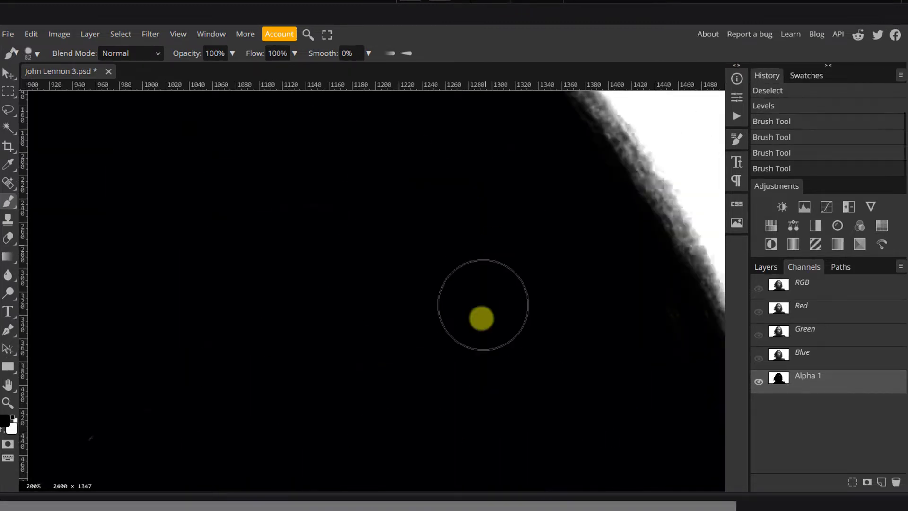
scroll(313, 310, down, 5)
drag(313, 310, 460, 312)
scroll(528, 371, right, 3)
drag(527, 371, 450, 339)
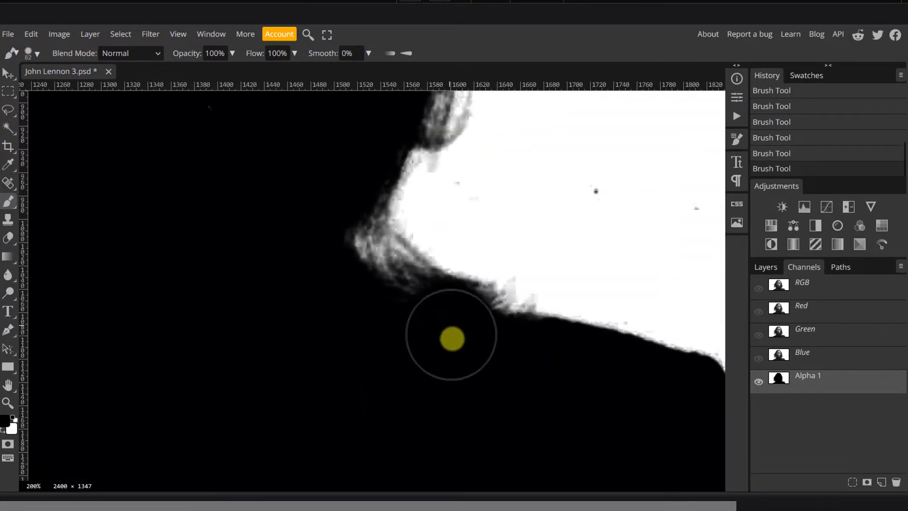
Switch the brush colour to white and paint out the grey specks in the background around the silhouette
scroll(360, 369, left, 5)
scroll(360, 369, up, 3)
scroll(360, 370, left, 5)
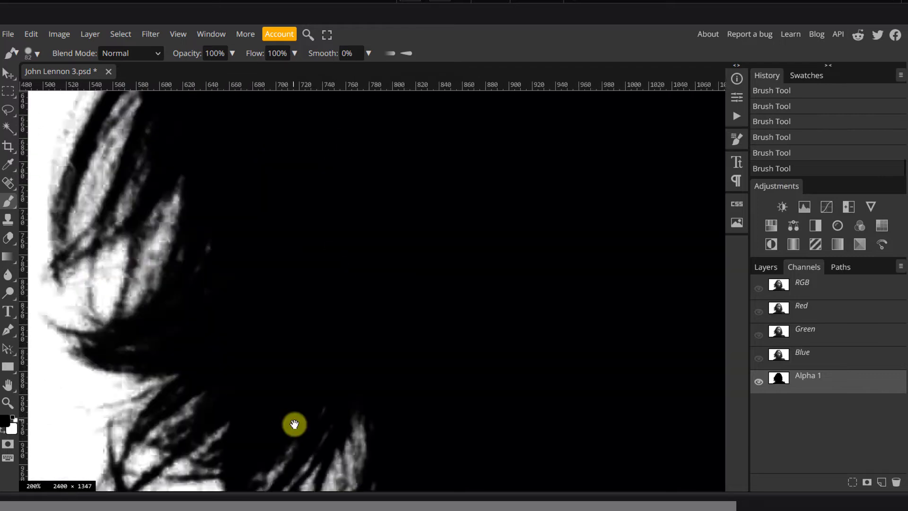
scroll(489, 190, up, 10)
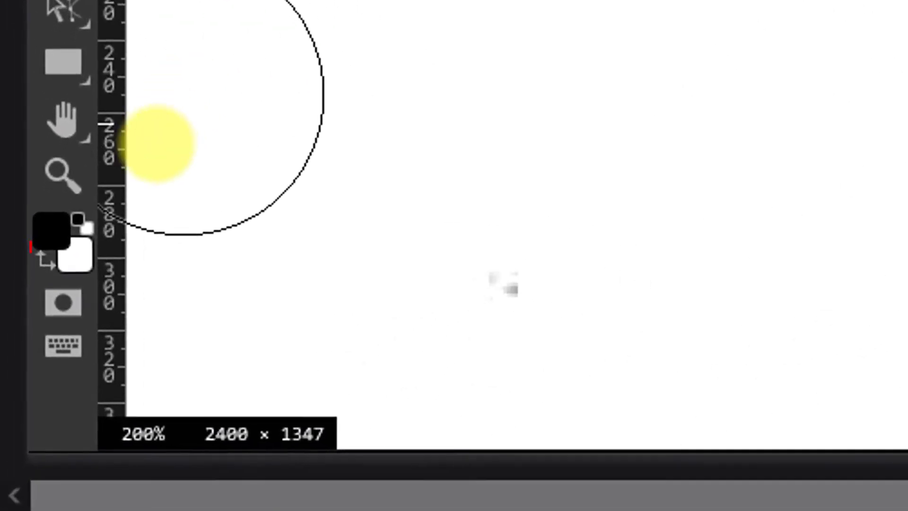
click(47, 267)
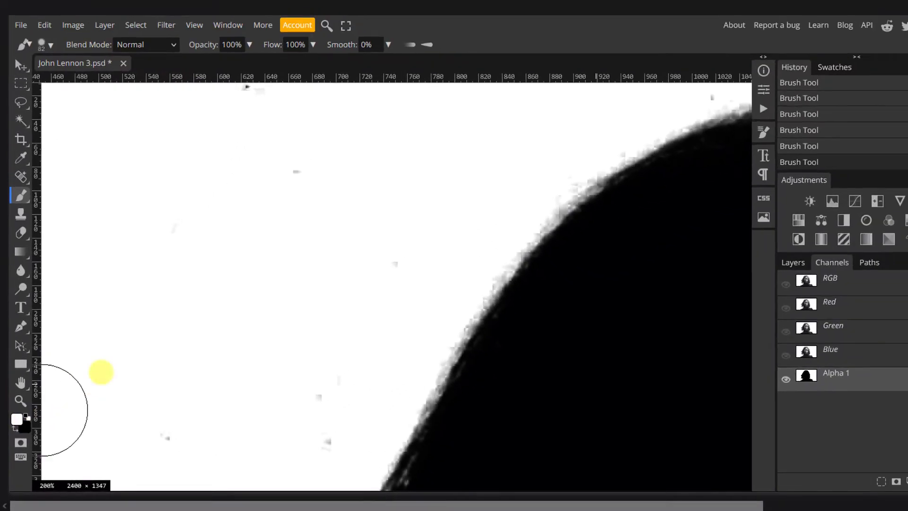
mouse_move(42, 410)
mouse_down()
mouse_move(290, 182)
mouse_move(239, 118)
mouse_move(324, 94)
mouse_move(149, 305)
mouse_move(132, 478)
mouse_move(219, 418)
mouse_move(345, 361)
mouse_move(292, 435)
mouse_move(371, 282)
mouse_move(158, 251)
mouse_move(391, 264)
mouse_move(295, 415)
mouse_up()
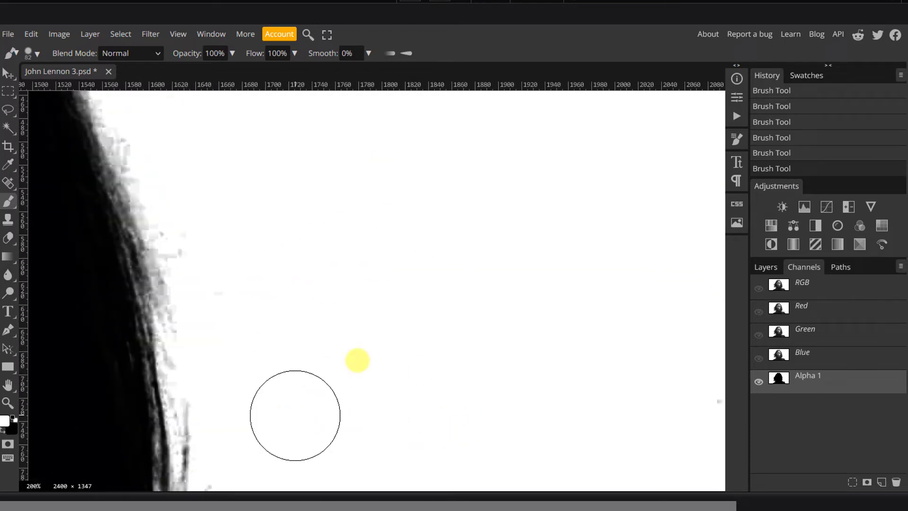
drag(357, 361, 194, 311)
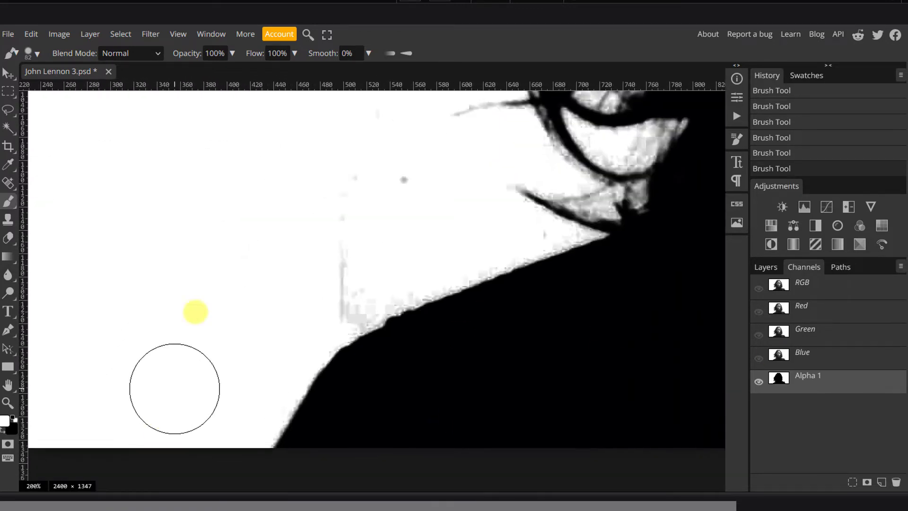
drag(399, 257, 282, 314)
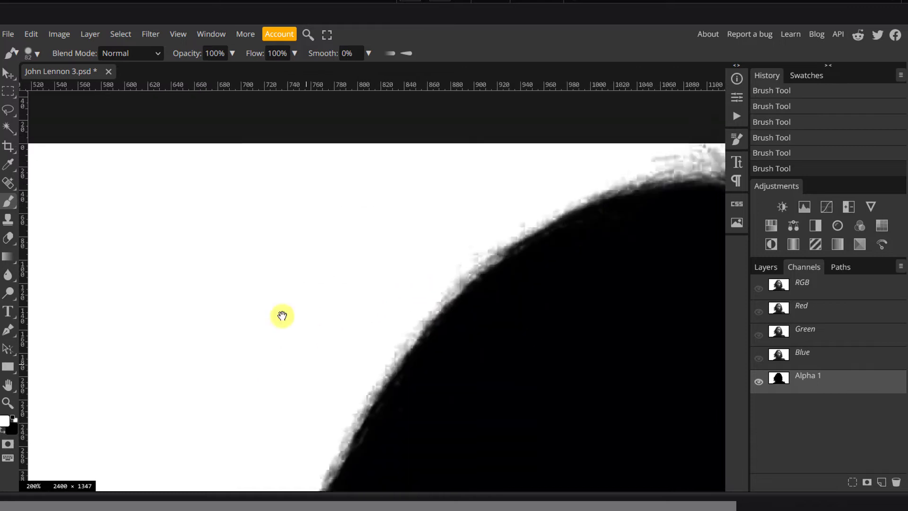
key(ctrl+0)
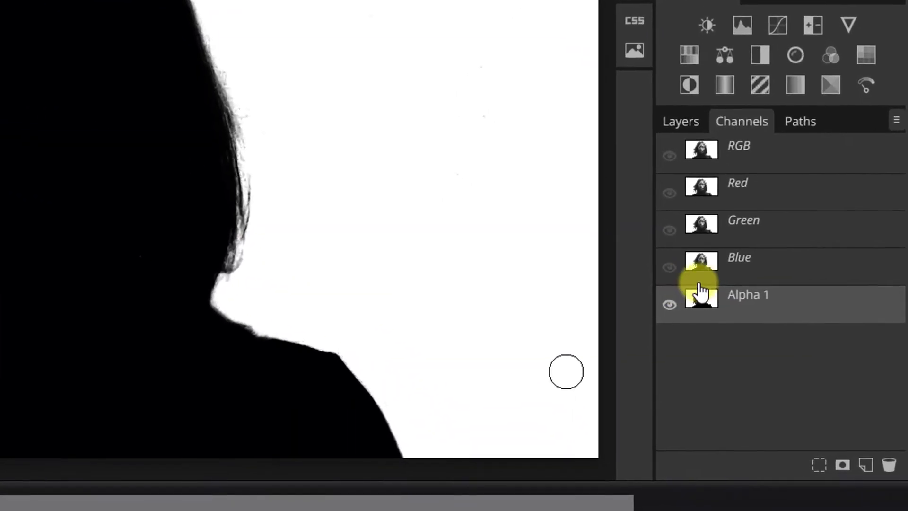
Load the Alpha 1 channel as a selection and return to the Background layer with the RGB composite active
key(ctrl)
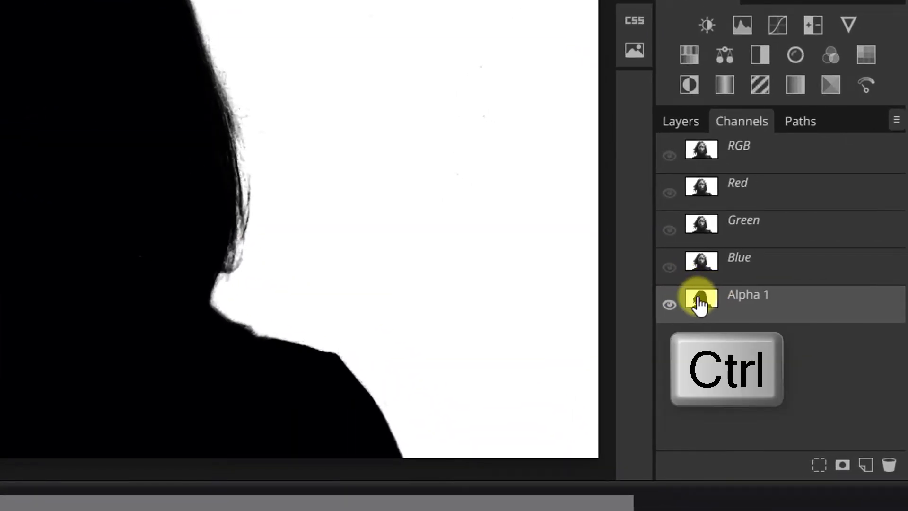
ctrl+click(700, 302)
click(677, 124)
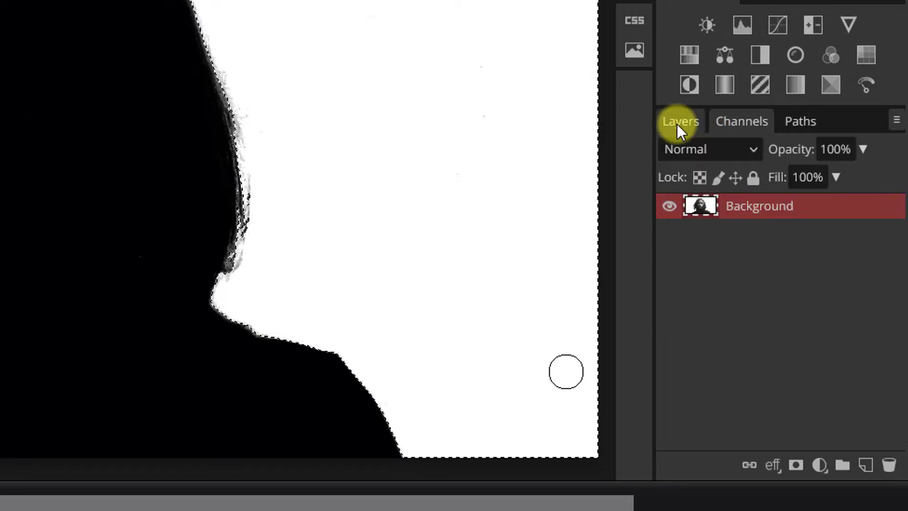
click(700, 208)
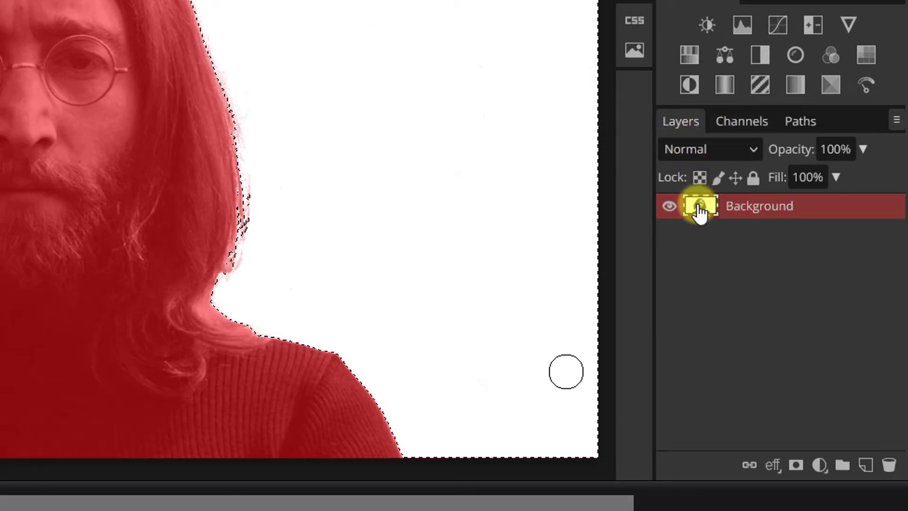
click(753, 121)
click(761, 152)
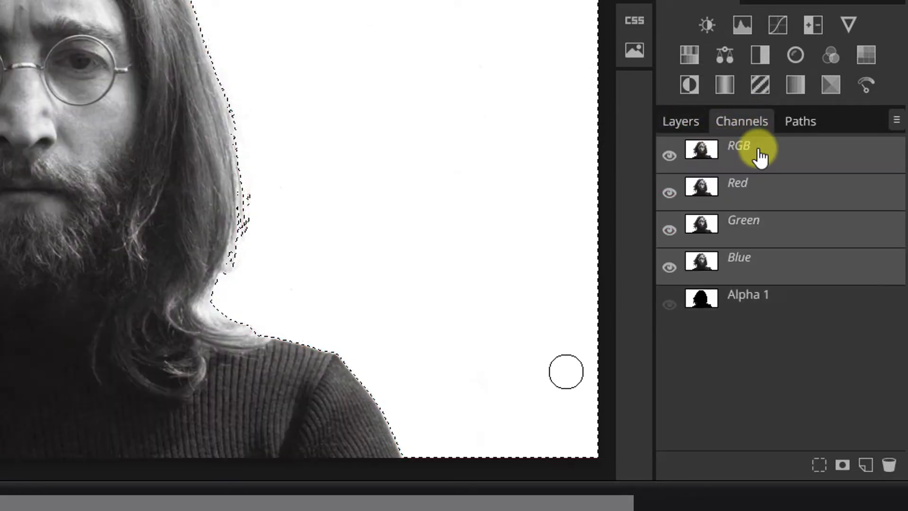
click(677, 122)
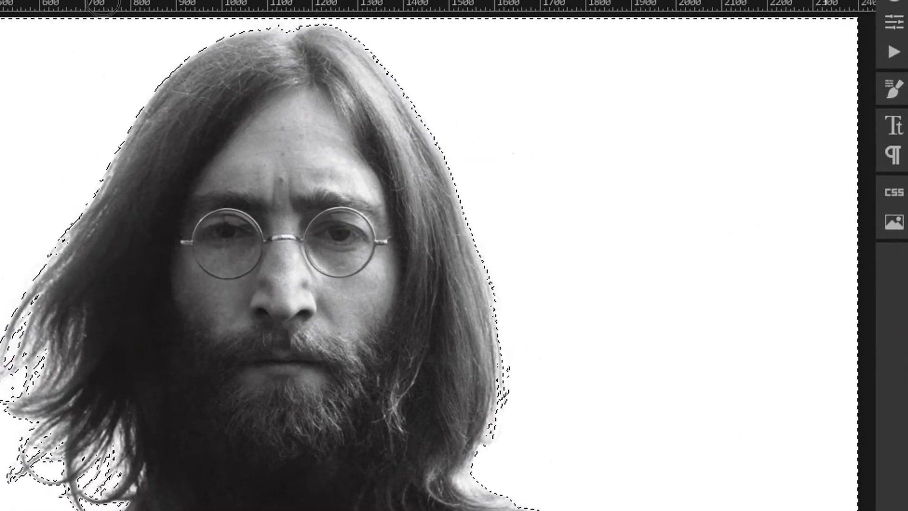
Invert the selection so it covers the man and add it as a raster mask on the Background layer
click(35, 9)
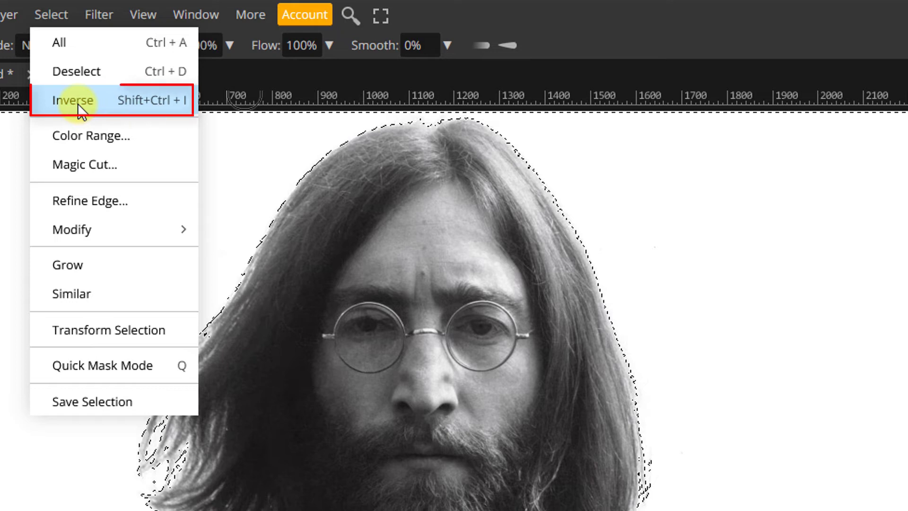
click(79, 105)
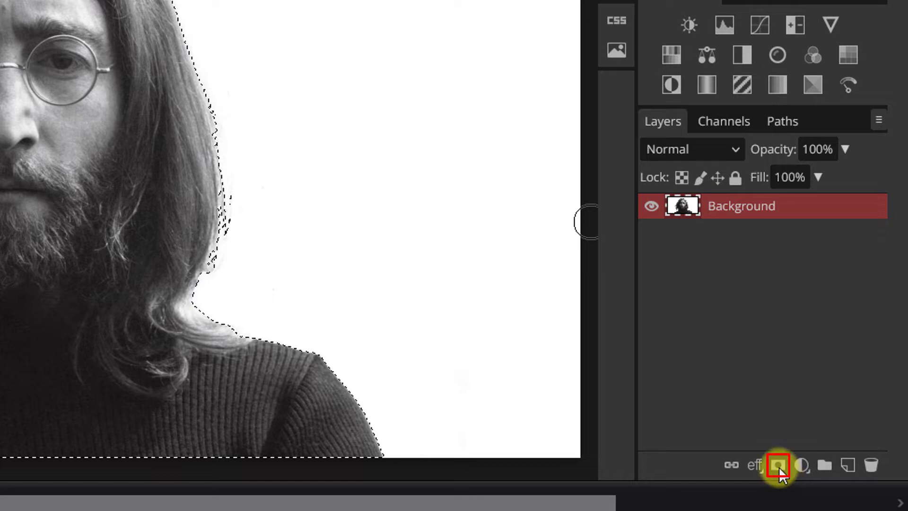
click(783, 473)
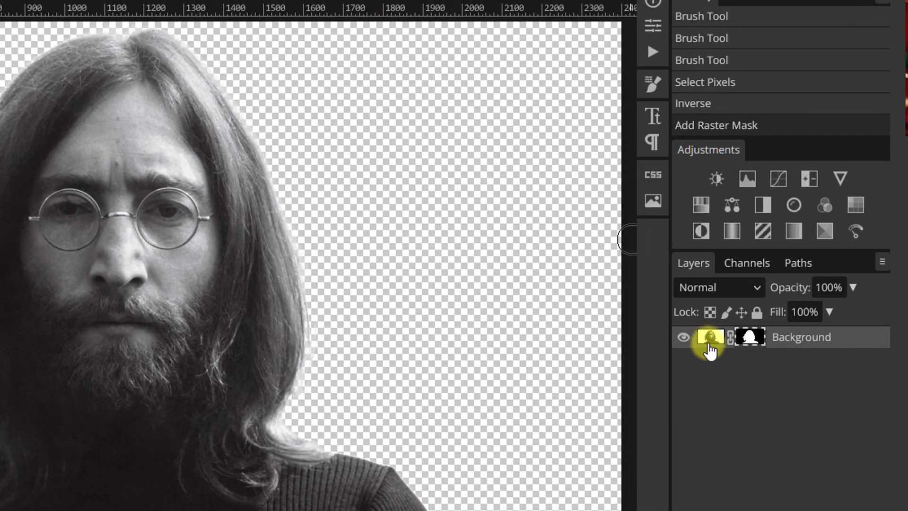
Convert the masked Background layer to a smart object and apply Levels with input values of about 11, 0.65 and 221
right_click(825, 340)
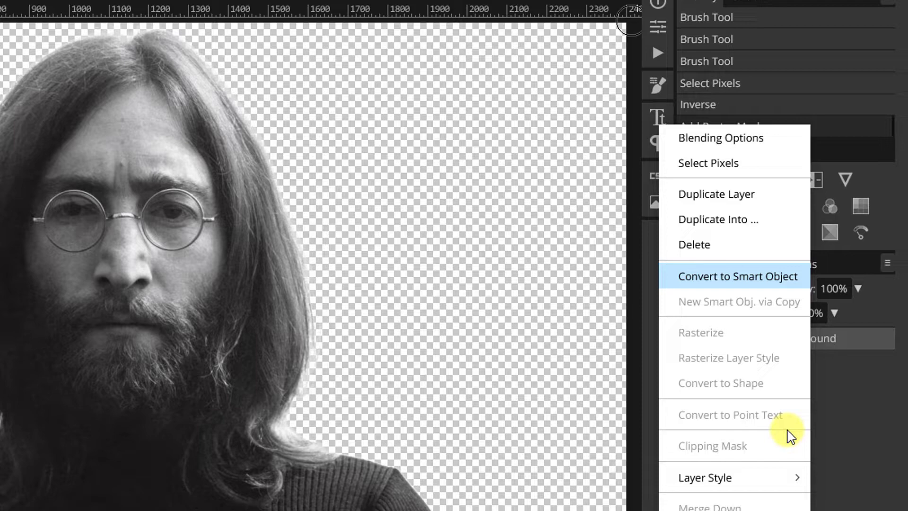
click(733, 275)
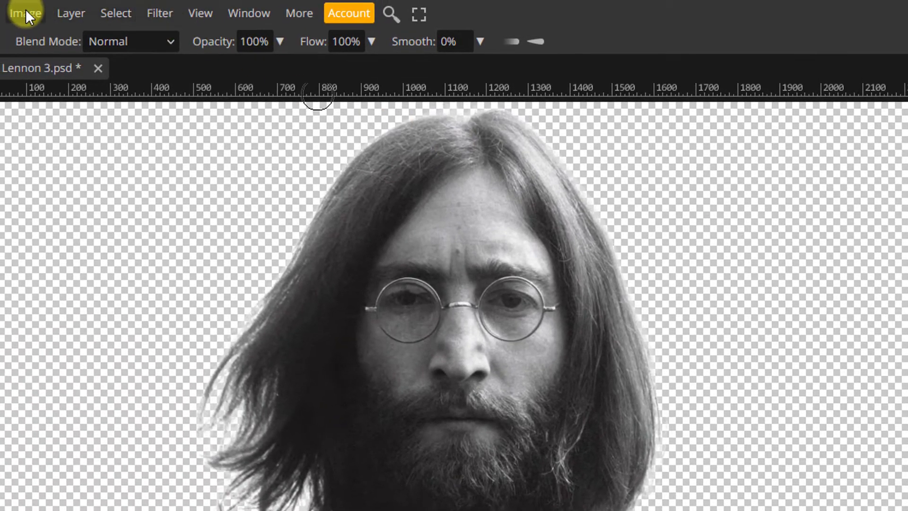
click(26, 9)
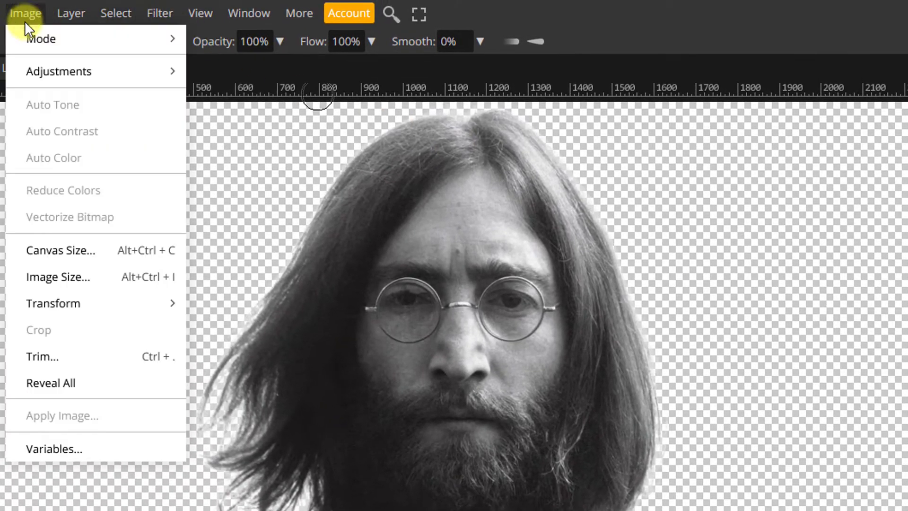
mouse_move(43, 64)
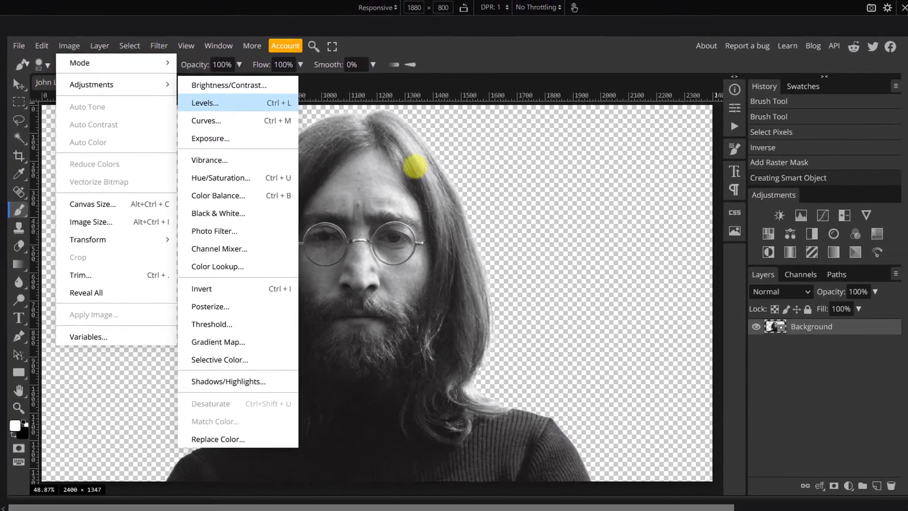
click(204, 102)
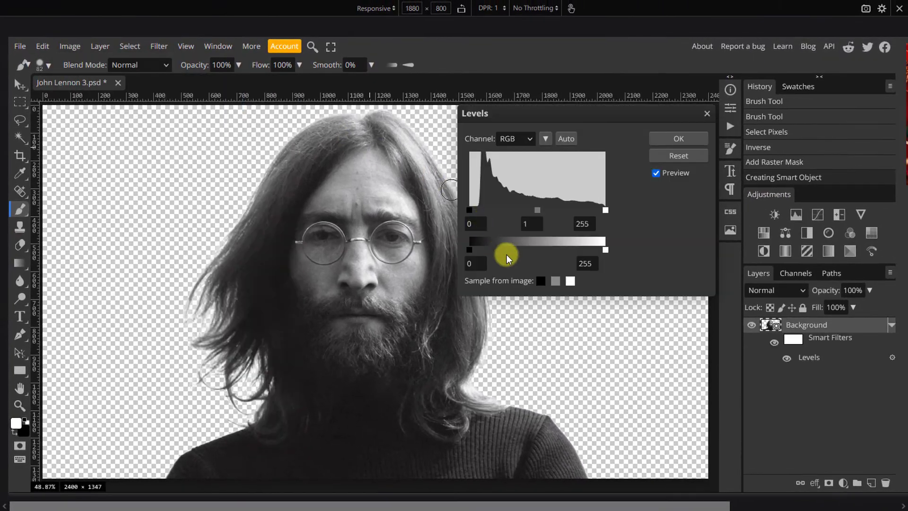
drag(604, 209, 592, 210)
drag(529, 210, 542, 210)
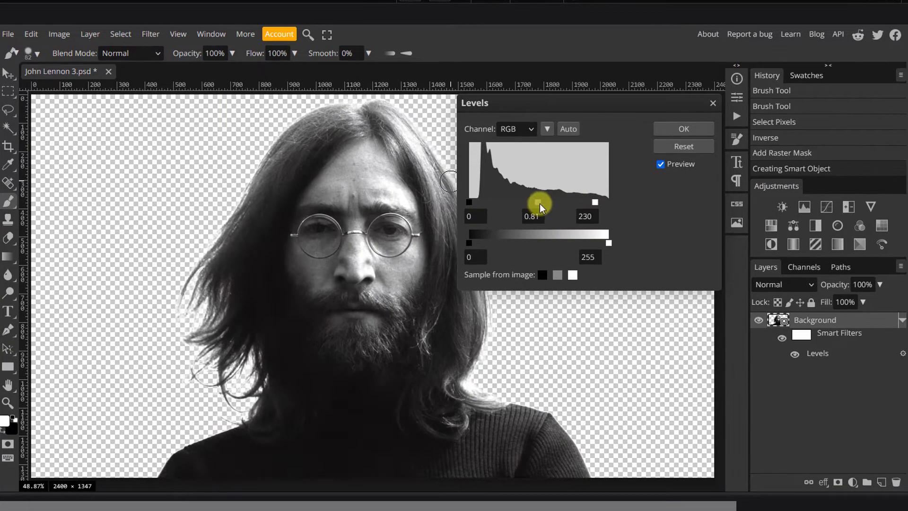
drag(470, 205, 477, 207)
drag(594, 202, 585, 203)
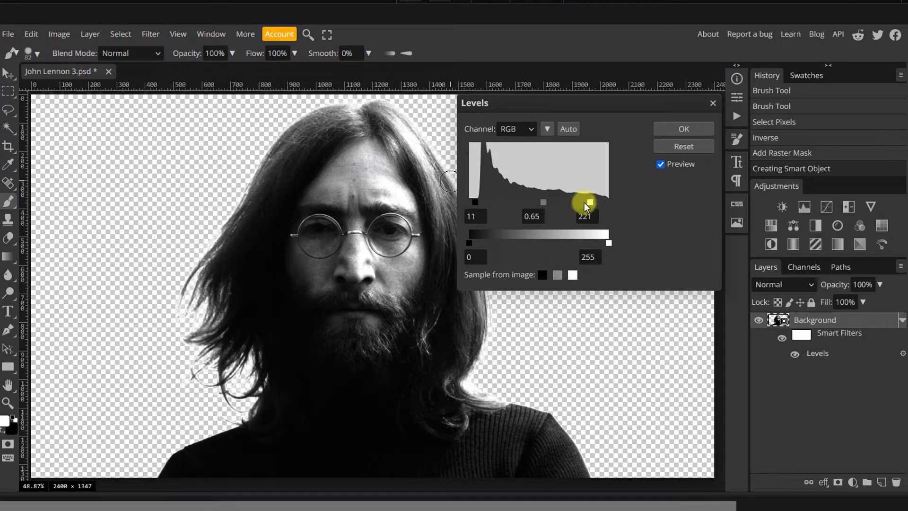
click(678, 131)
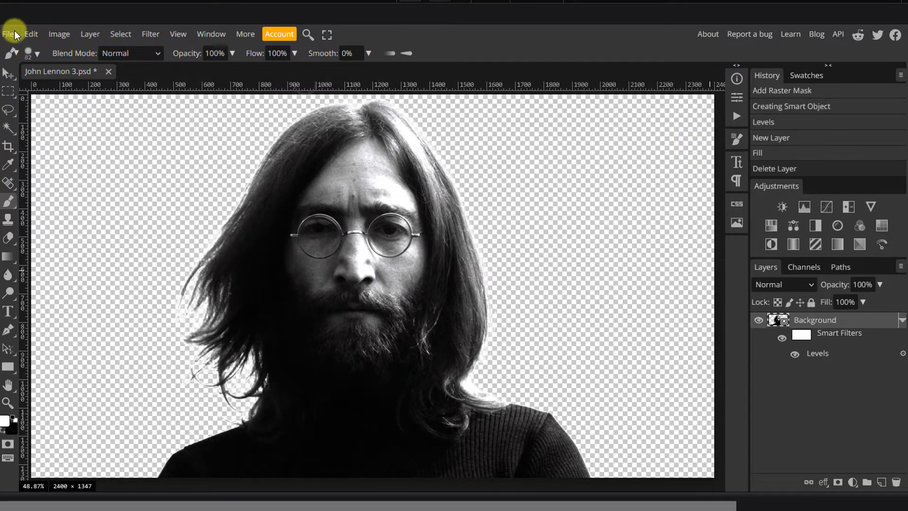
Create a new document from the Letter print preset, 8.5 x 11 in at 300 pixels per inch with a white background
click(16, 34)
click(39, 42)
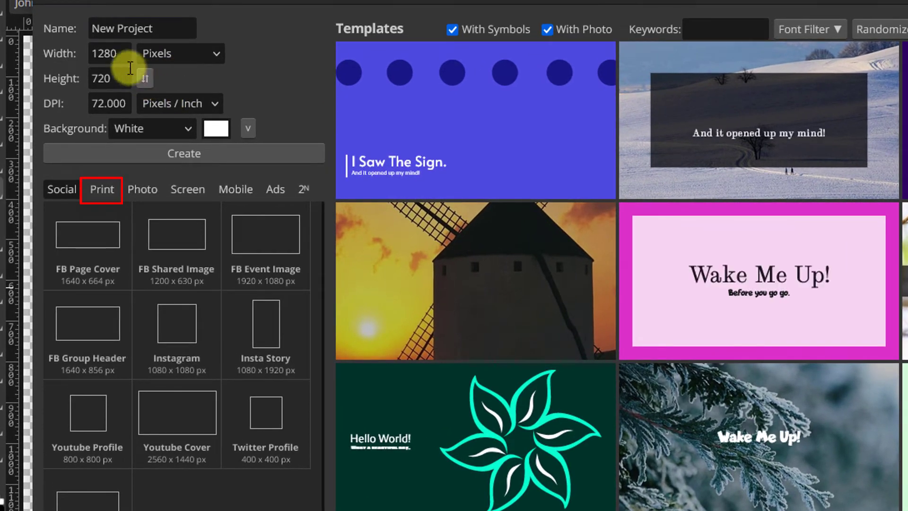
click(101, 189)
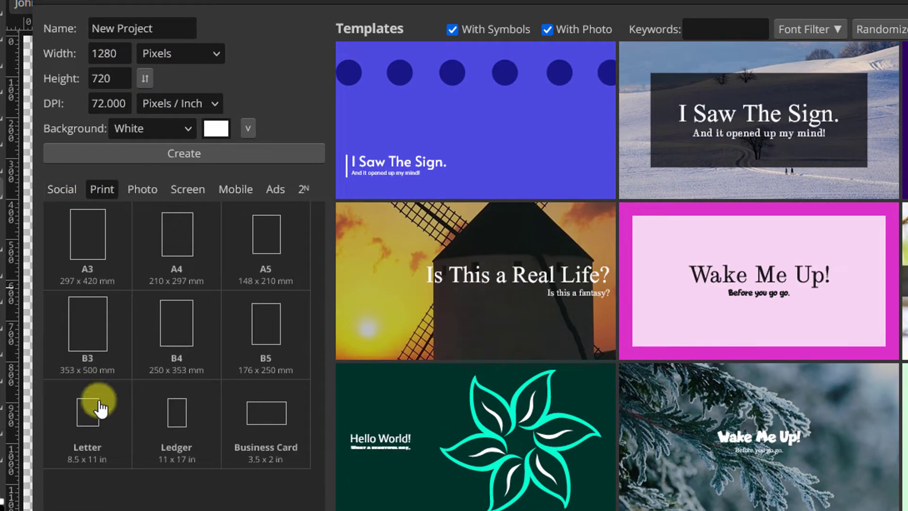
click(95, 425)
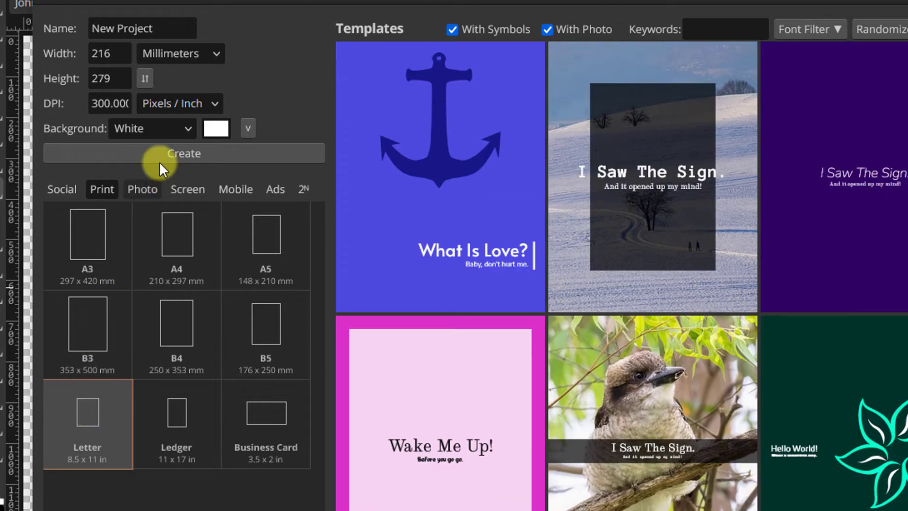
click(197, 150)
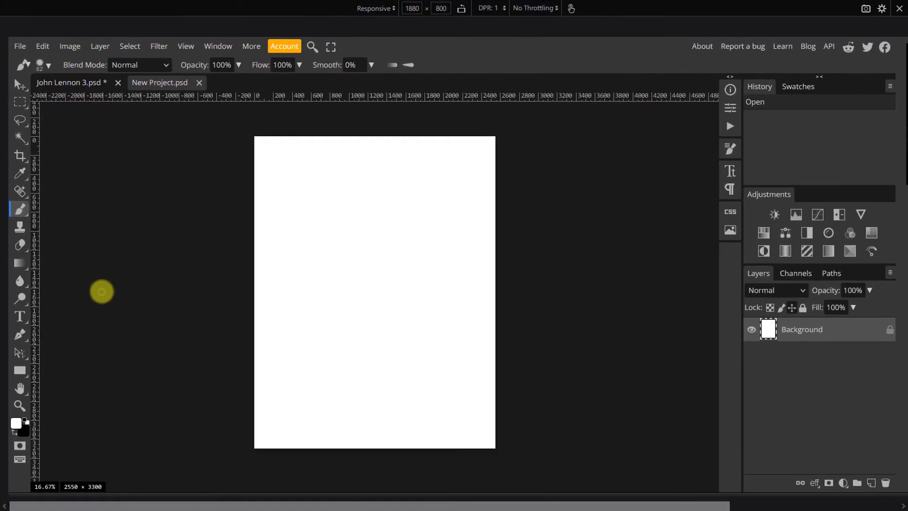
Copy the cutout layer from John Lennon 3.psd into the new document and scale it to about 246% to fill the page height
click(59, 69)
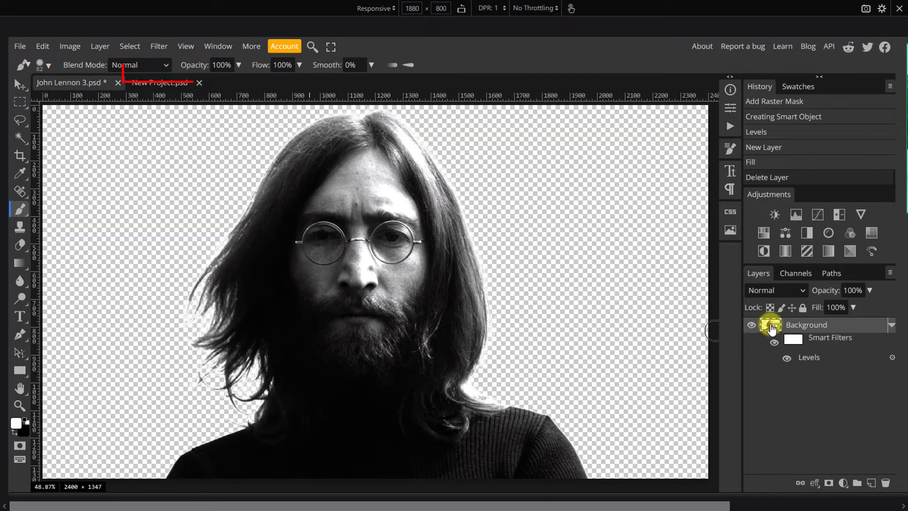
mouse_move(768, 324)
mouse_down()
mouse_move(264, 111)
mouse_move(152, 85)
mouse_move(192, 118)
mouse_up()
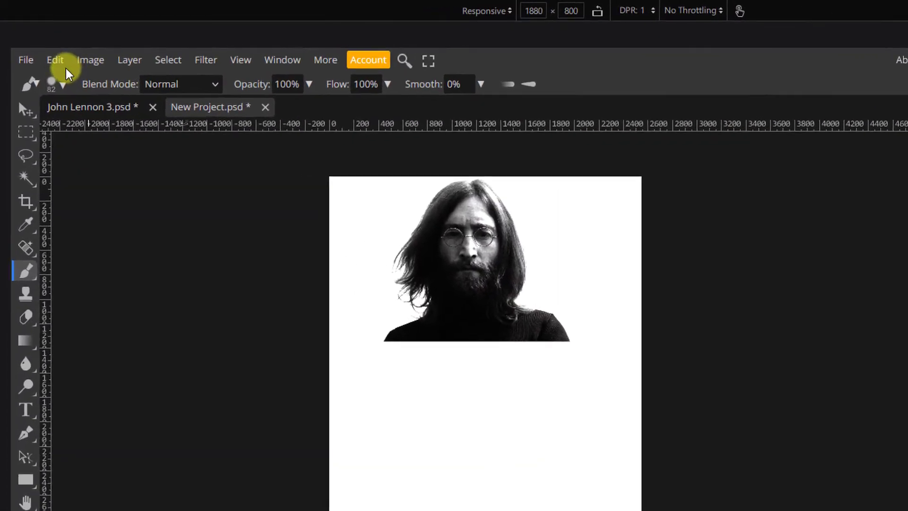
click(61, 63)
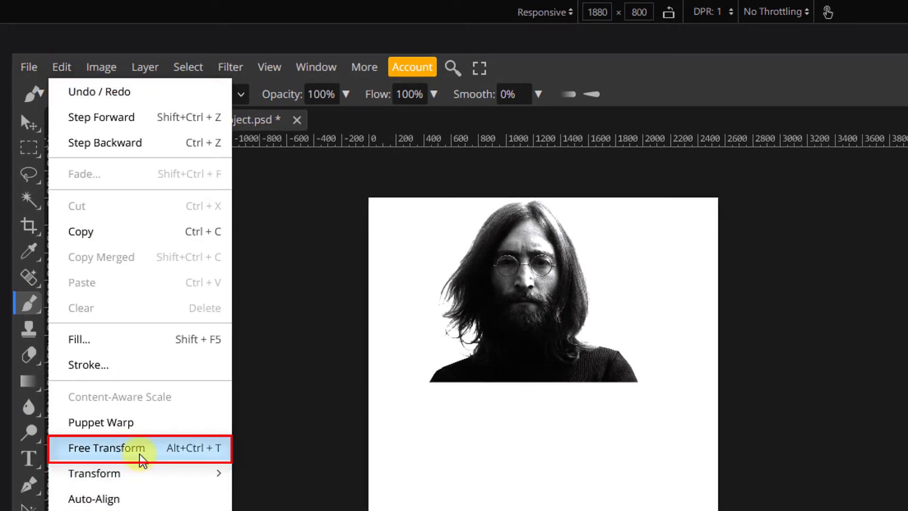
click(140, 455)
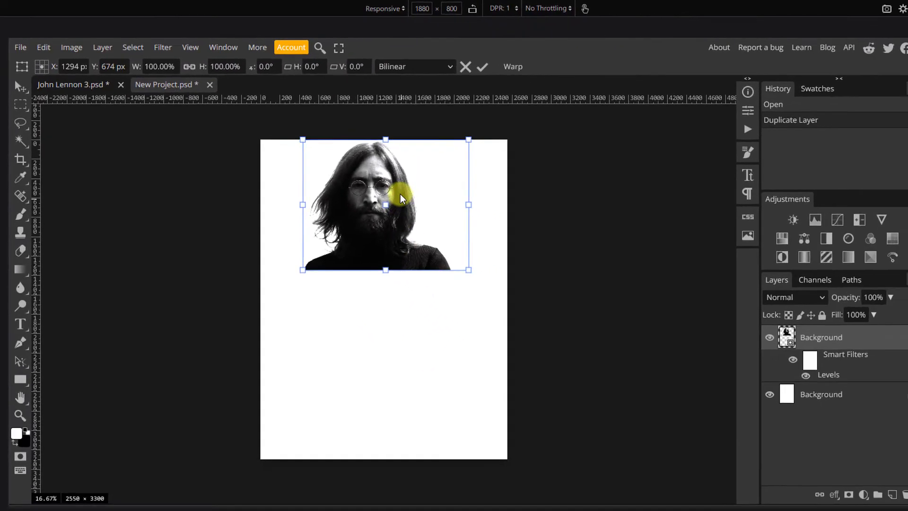
drag(397, 210, 375, 259)
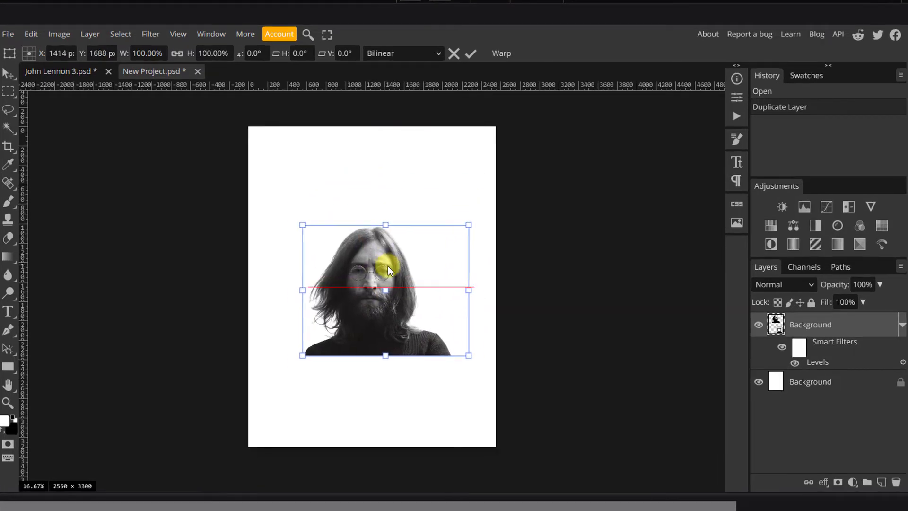
drag(456, 349, 575, 446)
drag(379, 331, 399, 354)
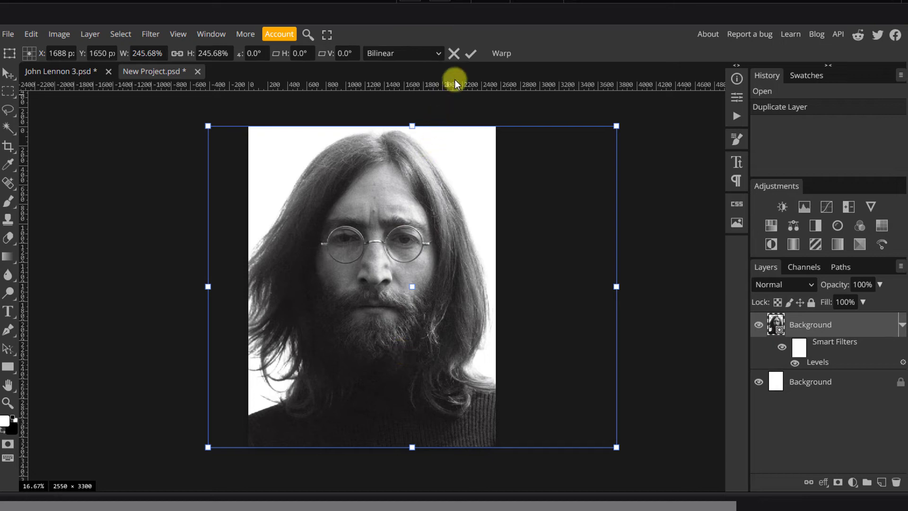
key(Return)
key(b)
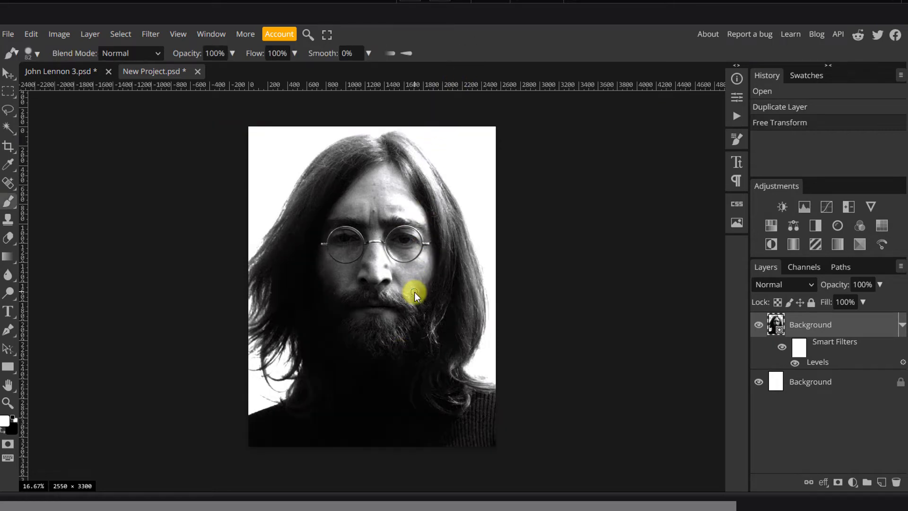
Start adding guides to the page, using Percent as the unit for their positions
click(180, 35)
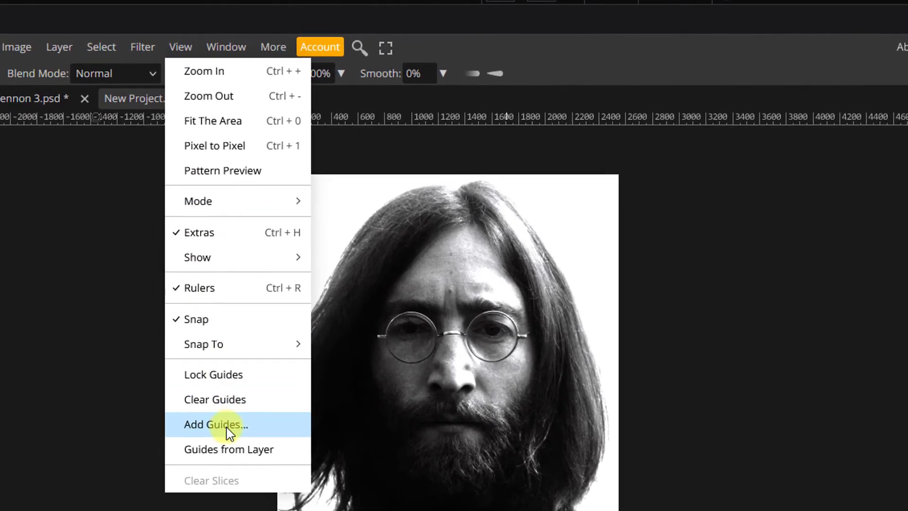
click(229, 431)
click(148, 226)
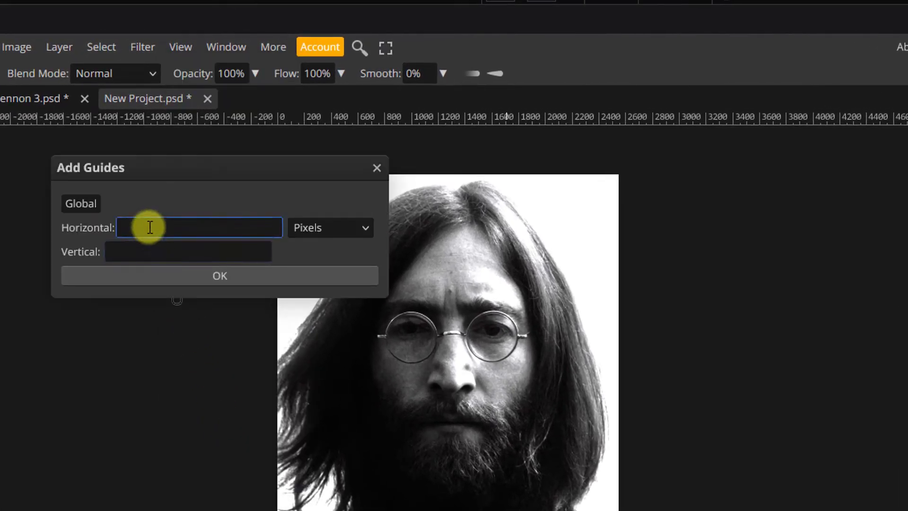
click(138, 250)
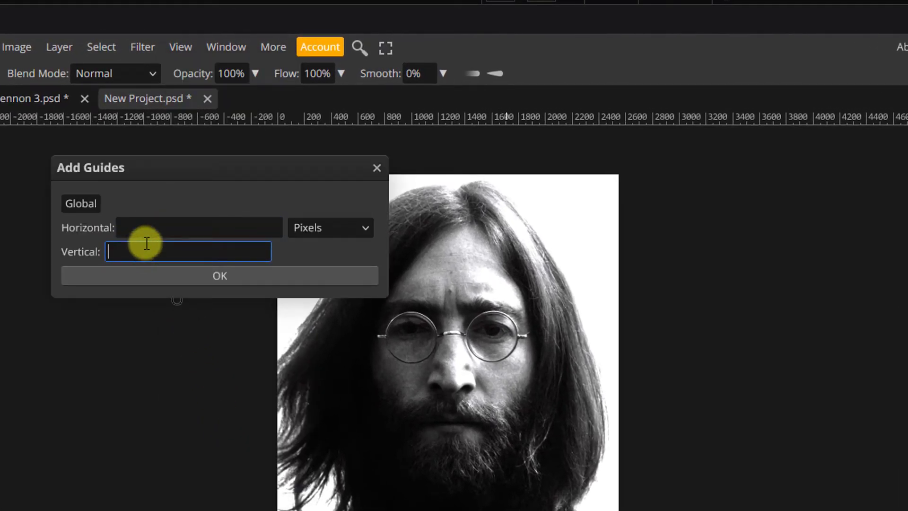
click(350, 227)
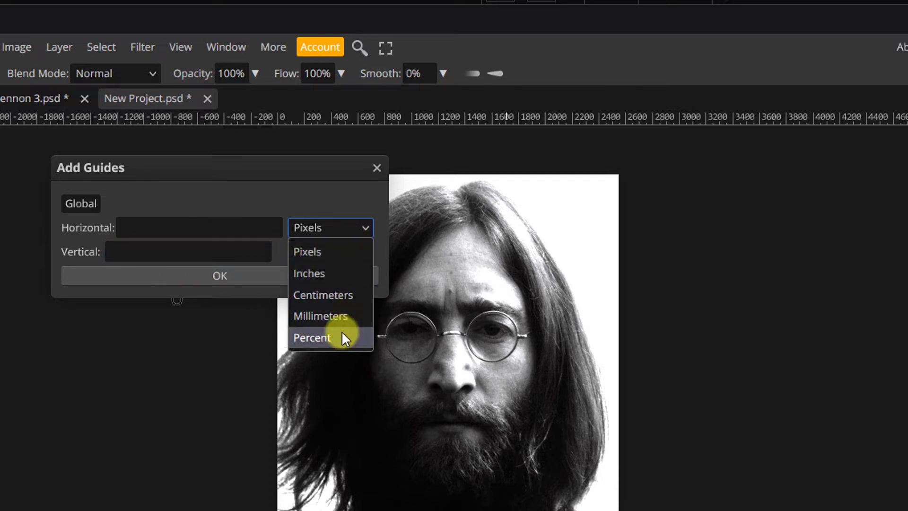
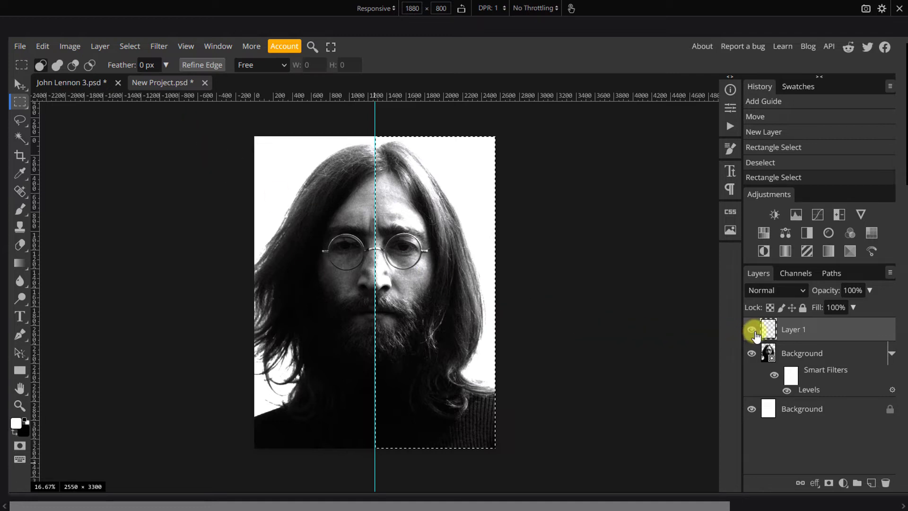
Fill the selected half of the page with white on Layer 1 and deselect
key(alt+Delete)
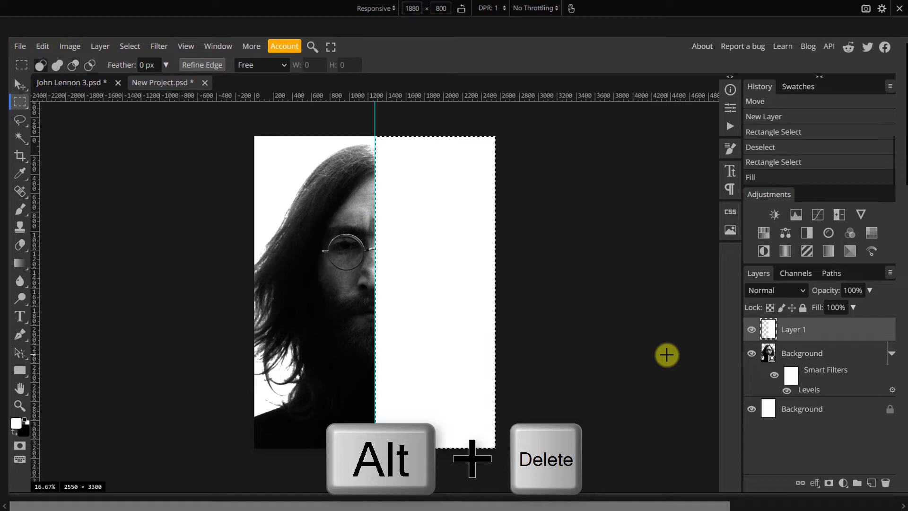
key(ctrl+d)
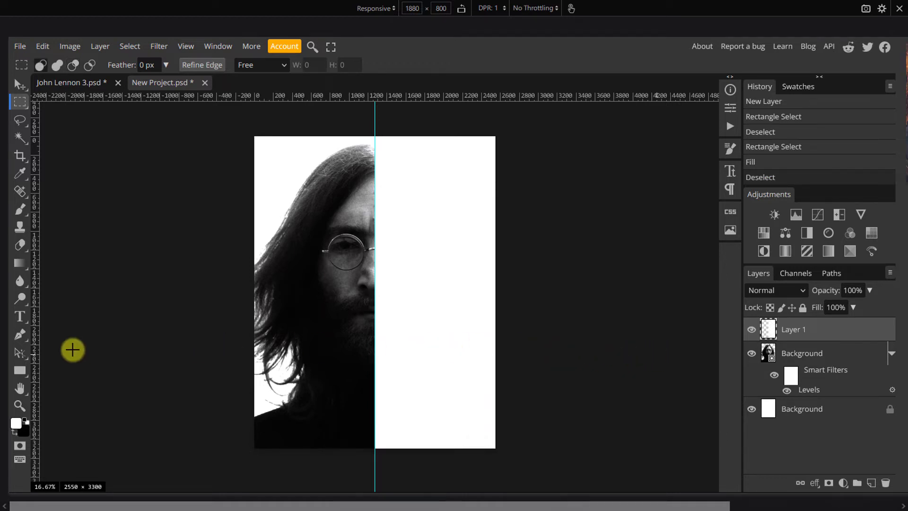
Start a text layer near the top of the white half, just beside the guide, with the League Gothic font
click(20, 316)
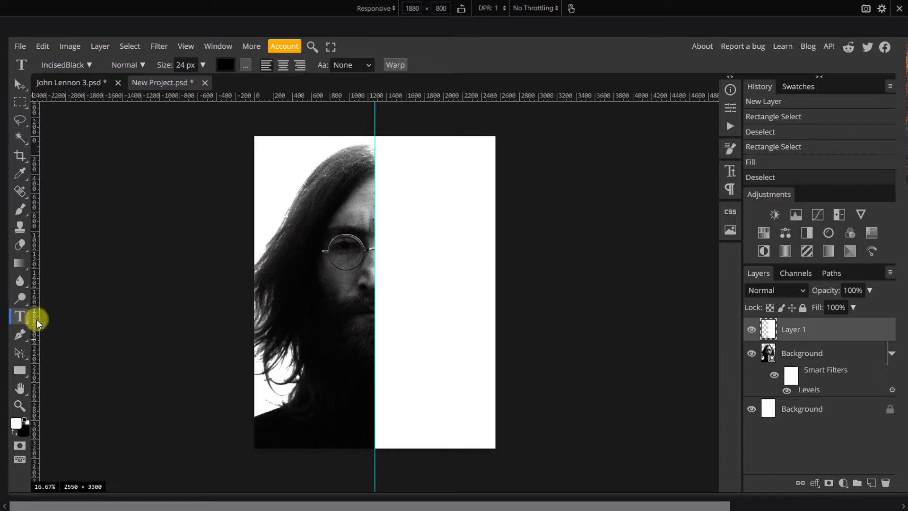
click(385, 160)
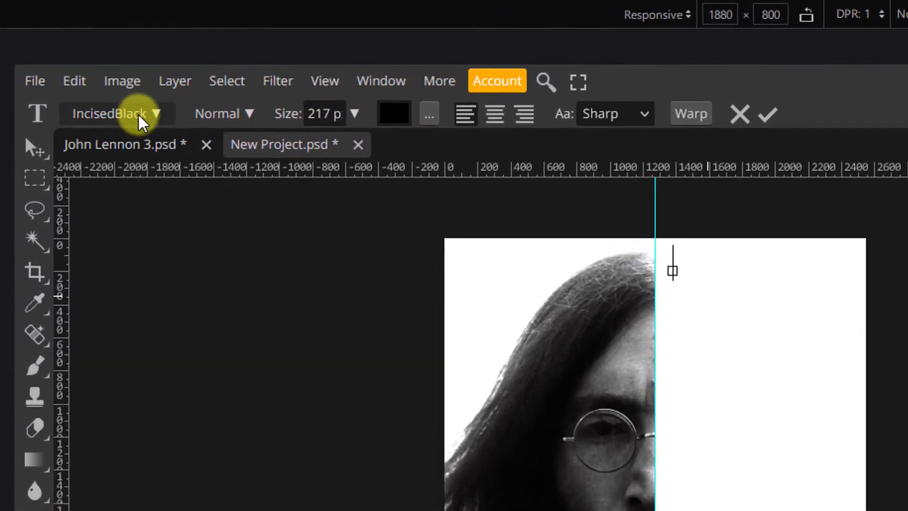
click(142, 114)
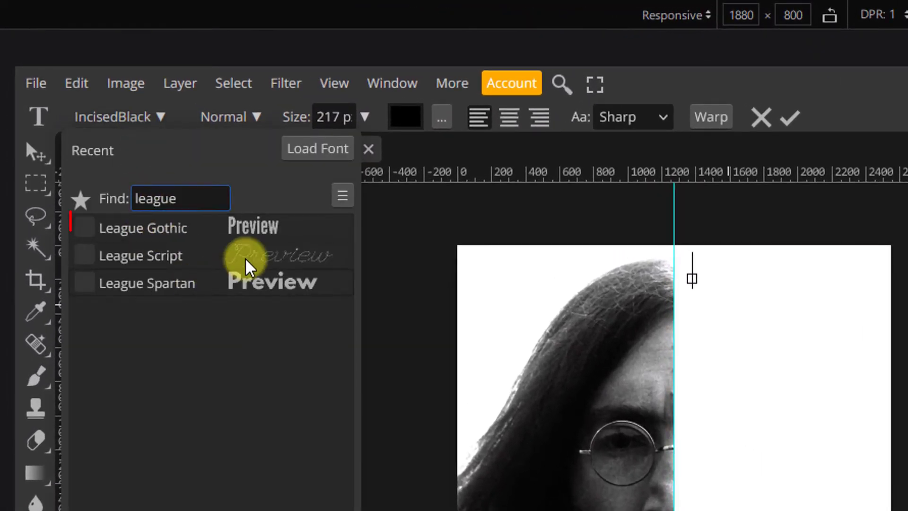
click(253, 226)
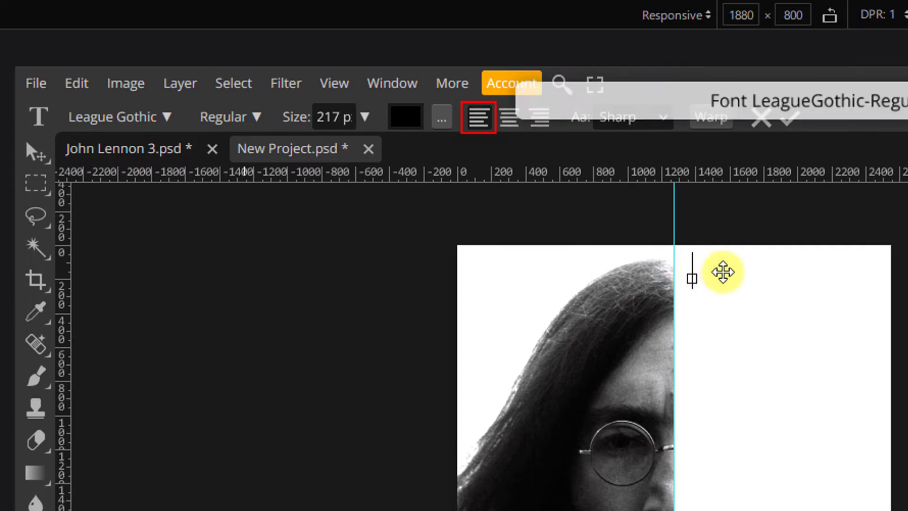
Enter the text "HAPPY", "XMAS", "WAR IS", "OVER ...", "IF YOU", "WANT IT" on six separate lines
text(HAPPY)
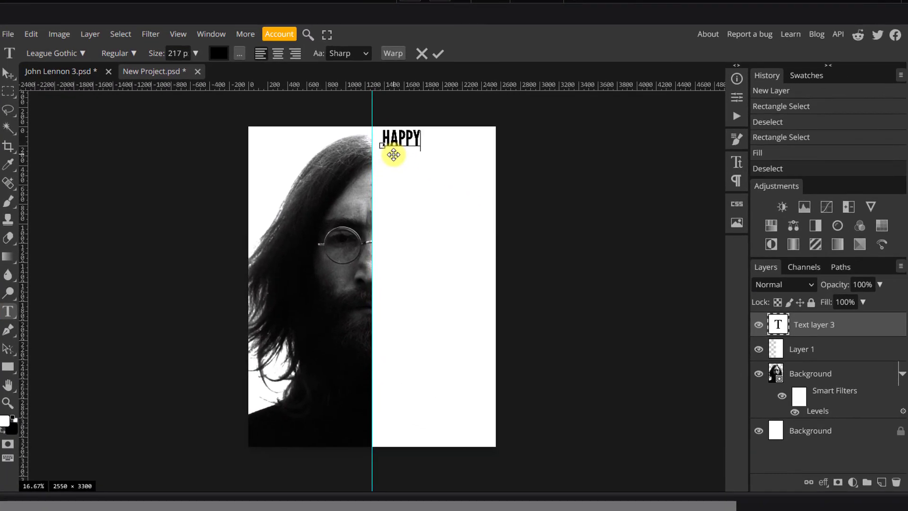
key(Return)
text(XMAS)
key(Return)
text(WAR IS)
key(Return)
text(OVER)
key(Return)
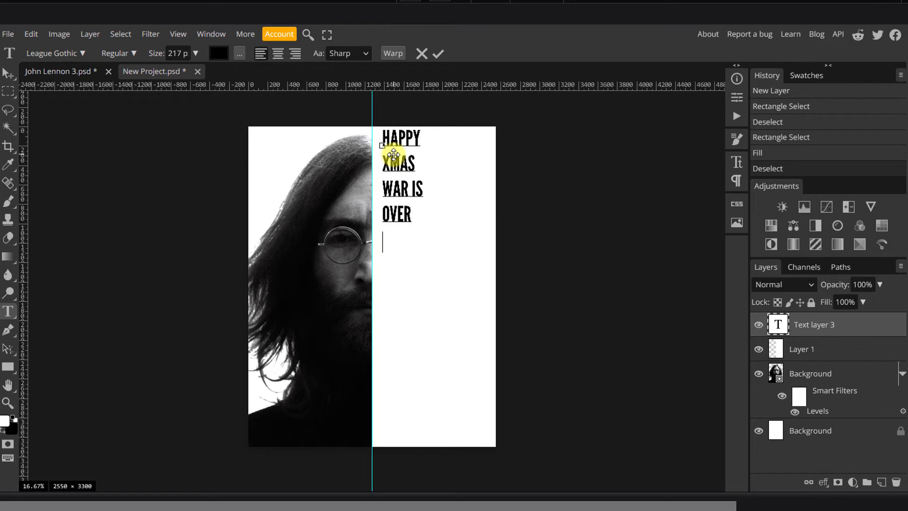
text(IF YOU)
key(Return)
text(WANT IT)
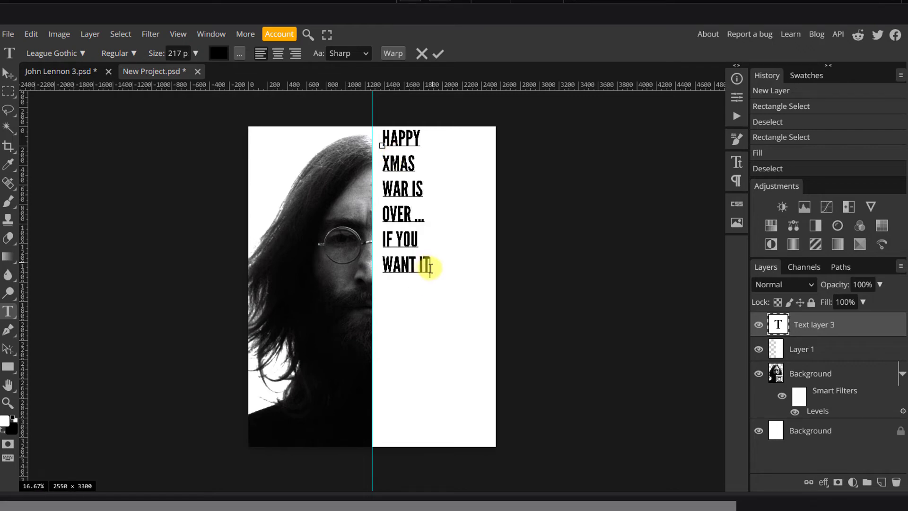
Enlarge all six lines of the slogan text to 484 px with automatic leading and commit the text edit
drag(427, 265, 314, 122)
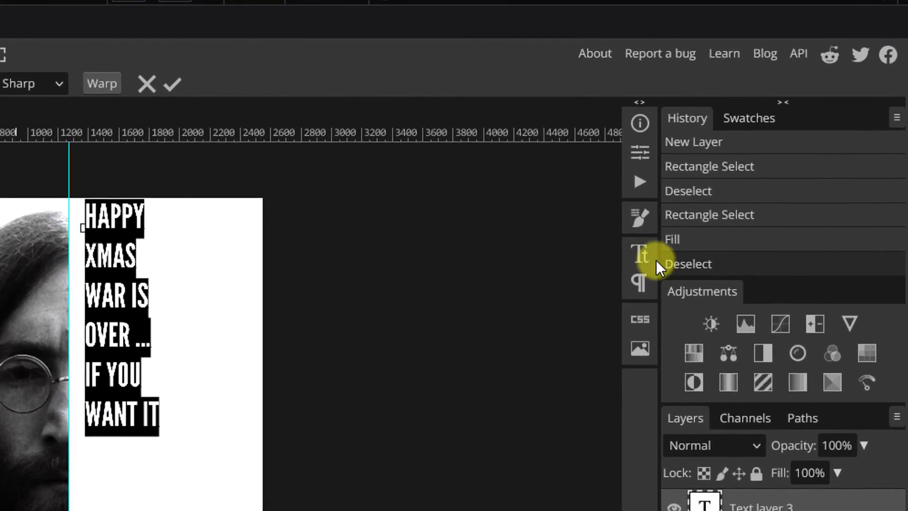
click(737, 162)
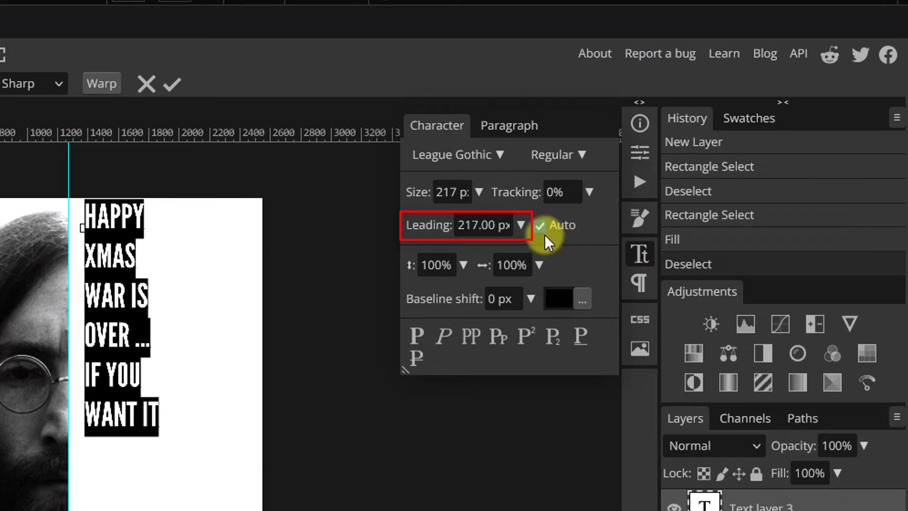
drag(418, 195, 582, 255)
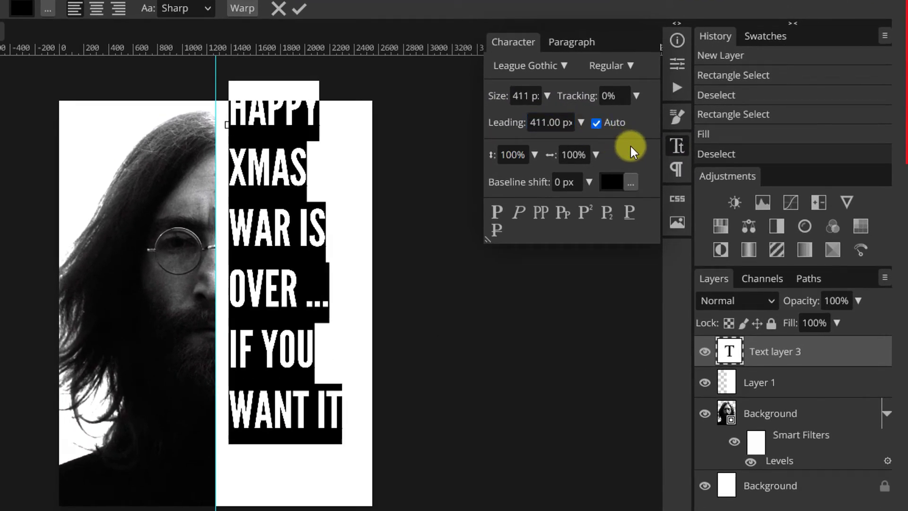
drag(631, 147, 656, 165)
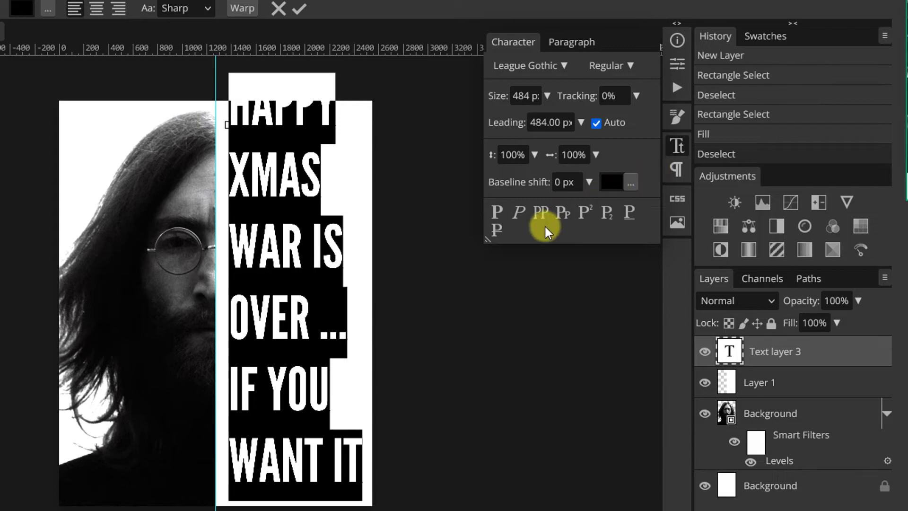
click(299, 10)
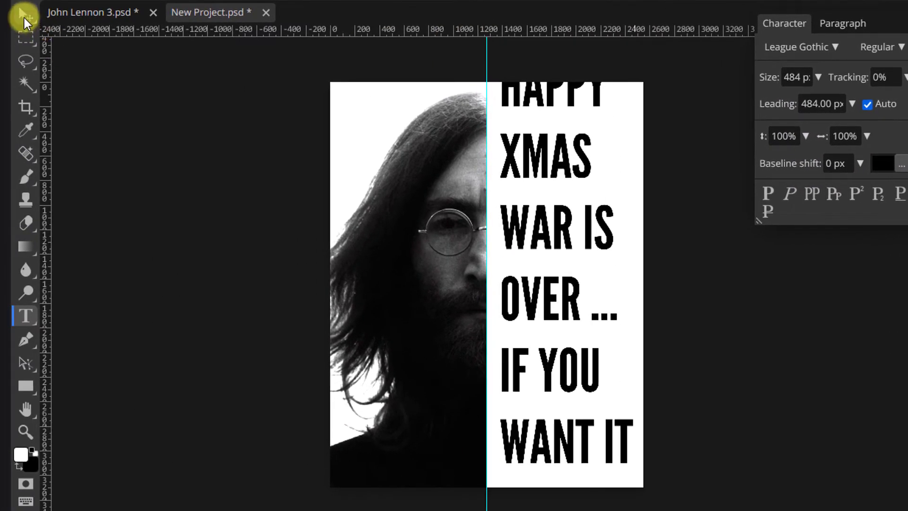
Move the slogan fully onto the white half of the page and increase its leading to about 549 px
click(24, 18)
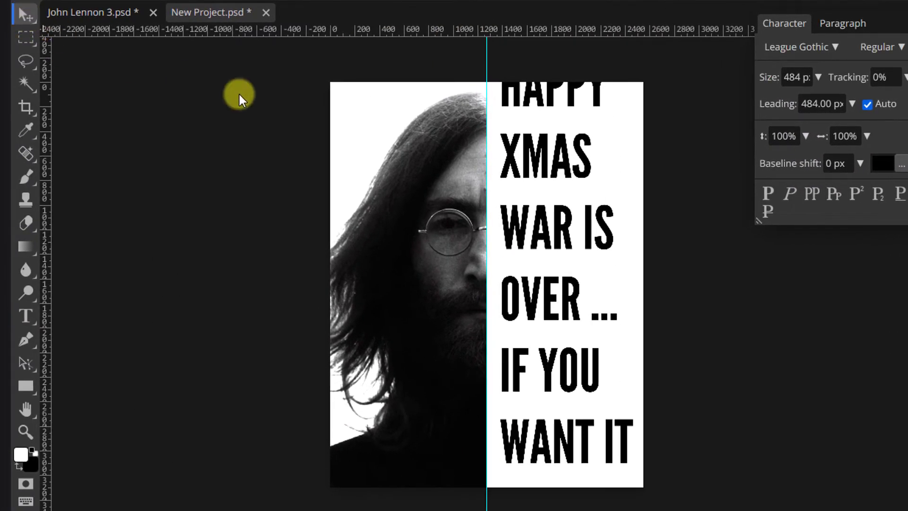
drag(553, 94, 544, 118)
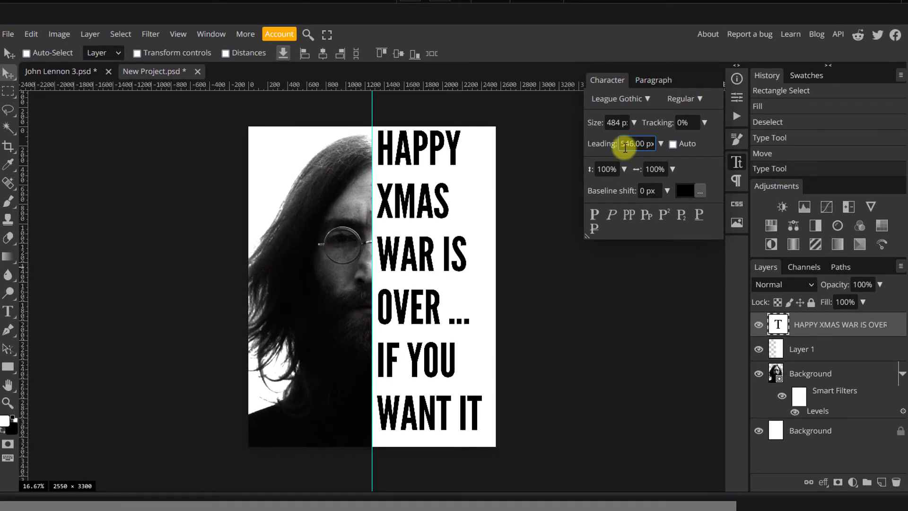
scroll(810, 110, up, 5)
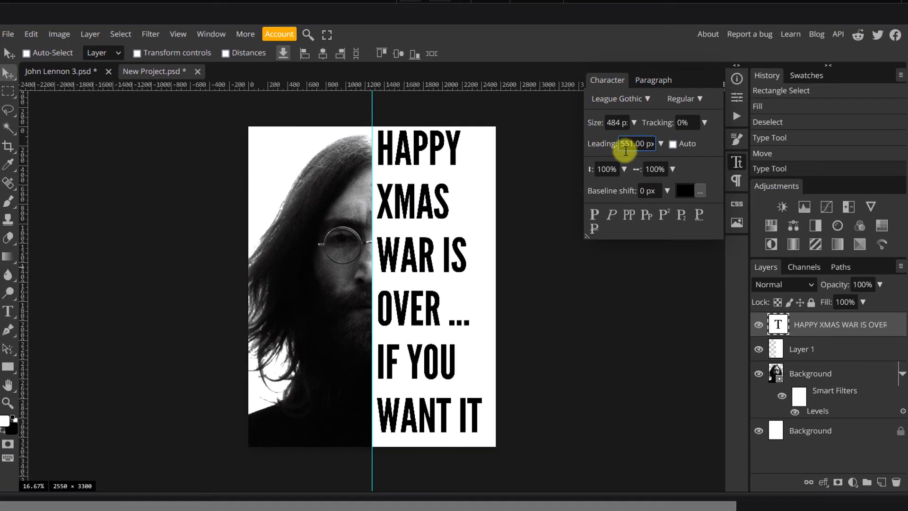
scroll(625, 150, down, 2)
drag(416, 148, 418, 160)
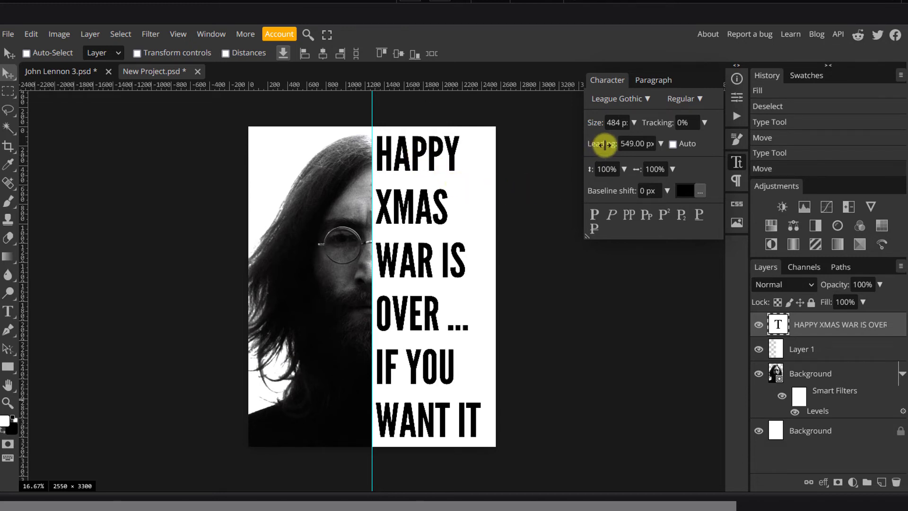
drag(604, 144, 636, 156)
click(737, 163)
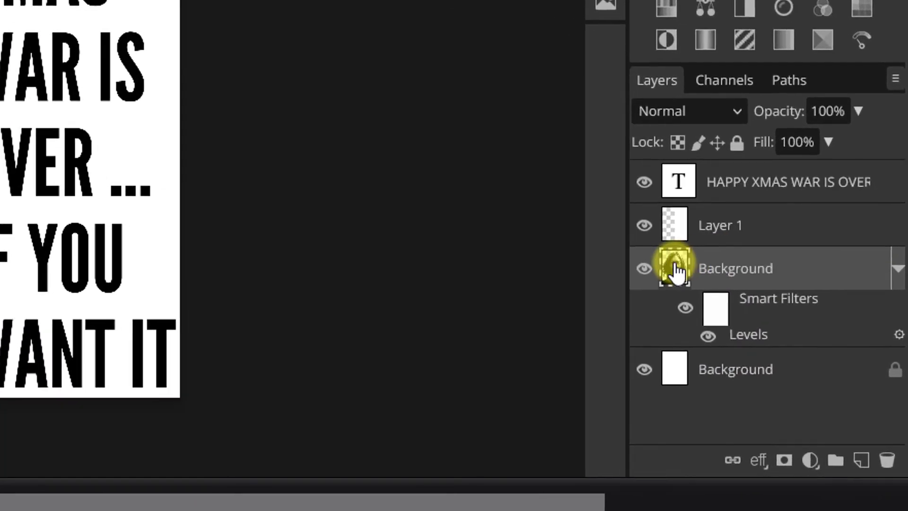
Duplicate the John Lennon portrait layer above the text and clip the copy to the text layer
click(753, 349)
drag(674, 270, 677, 204)
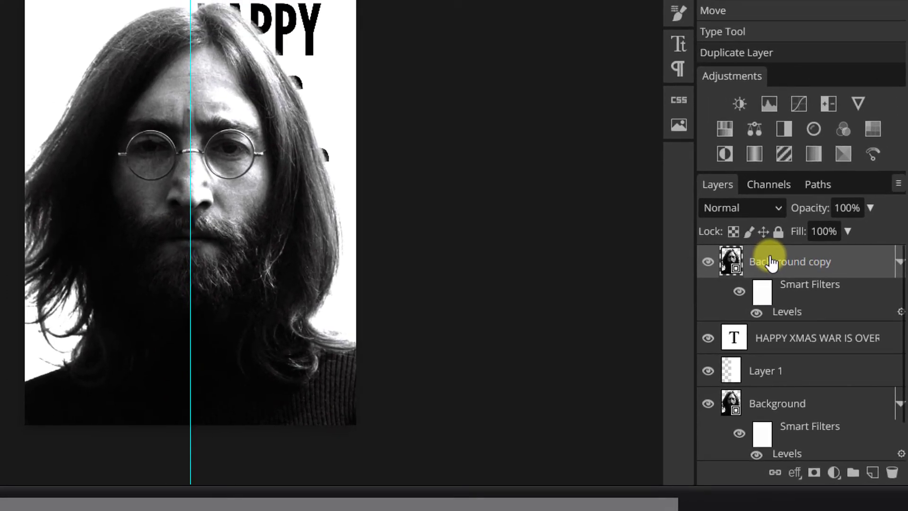
right_click(769, 261)
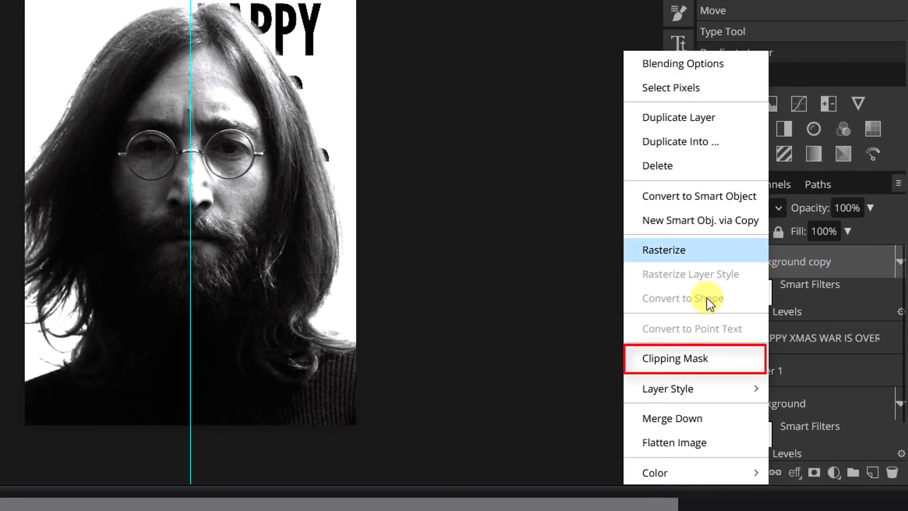
click(683, 358)
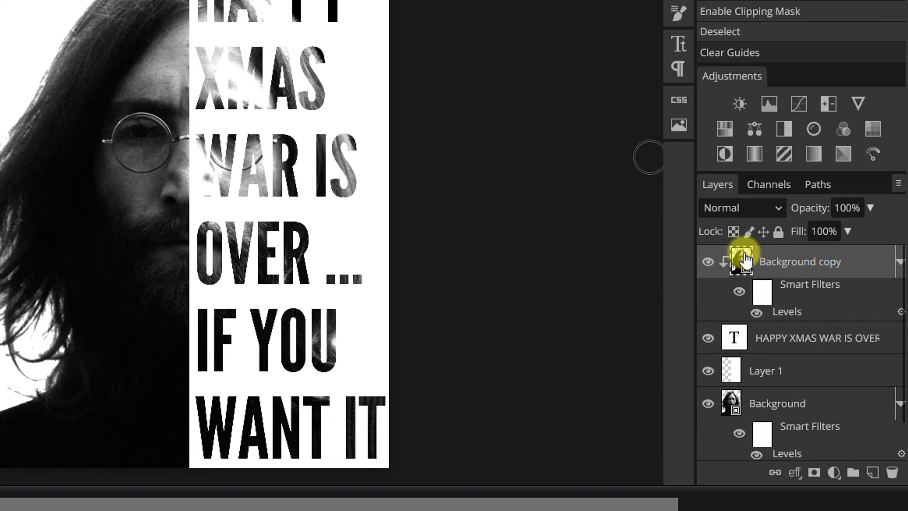
Rasterize the clipped portrait copy above the text and set the Dodge tool's range to Highlights
right_click(743, 259)
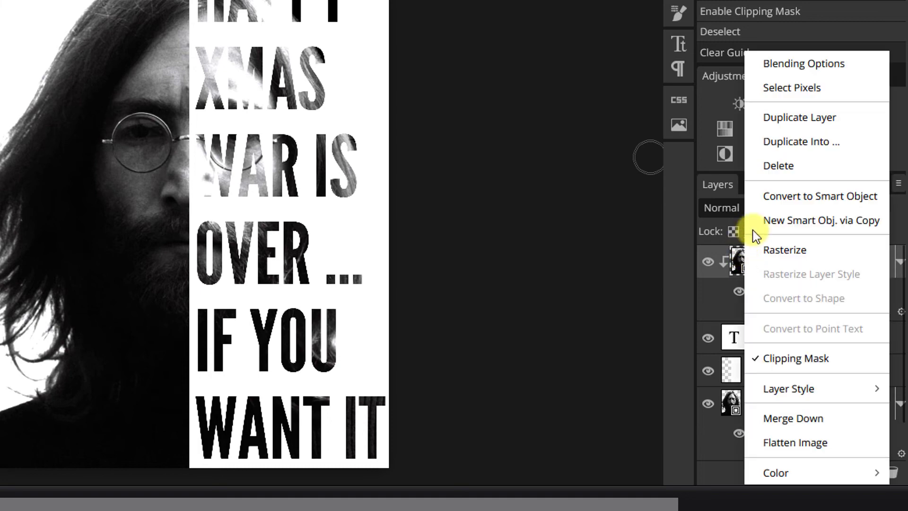
click(774, 245)
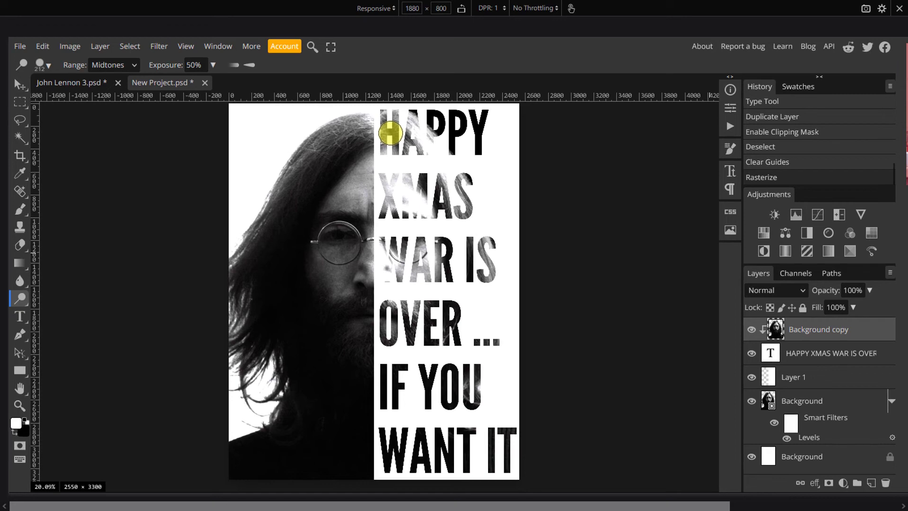
drag(247, 18, 229, 24)
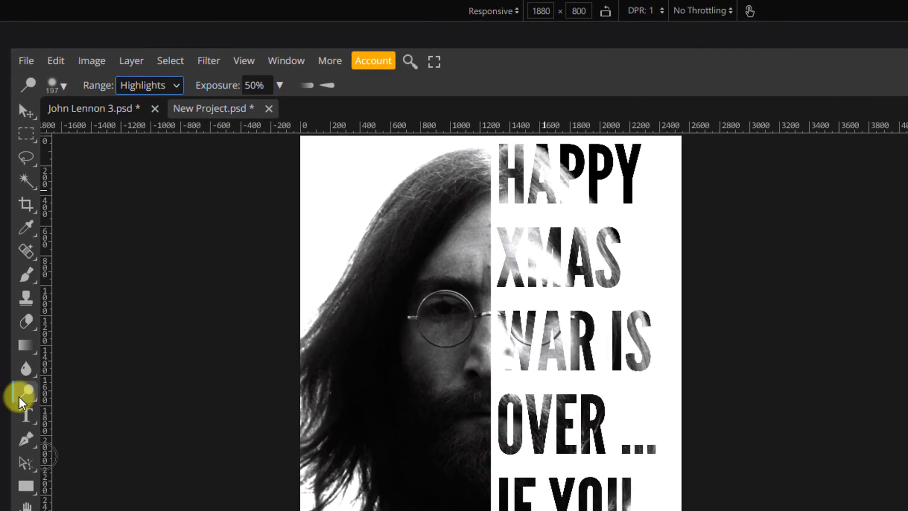
Darken the faded parts of the slogan lettering with the Burn tool, using Highlights range, 50% exposure, 68% hardness and a 294 px brush
right_click(23, 305)
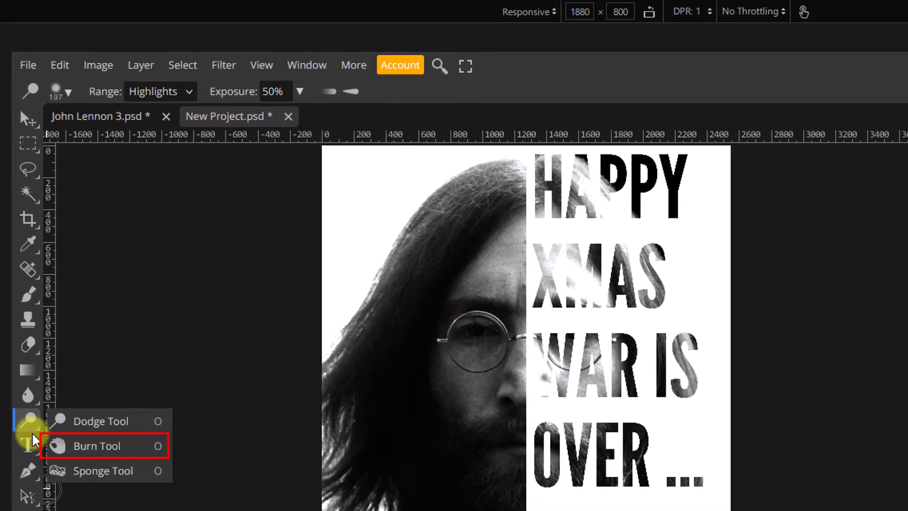
click(78, 446)
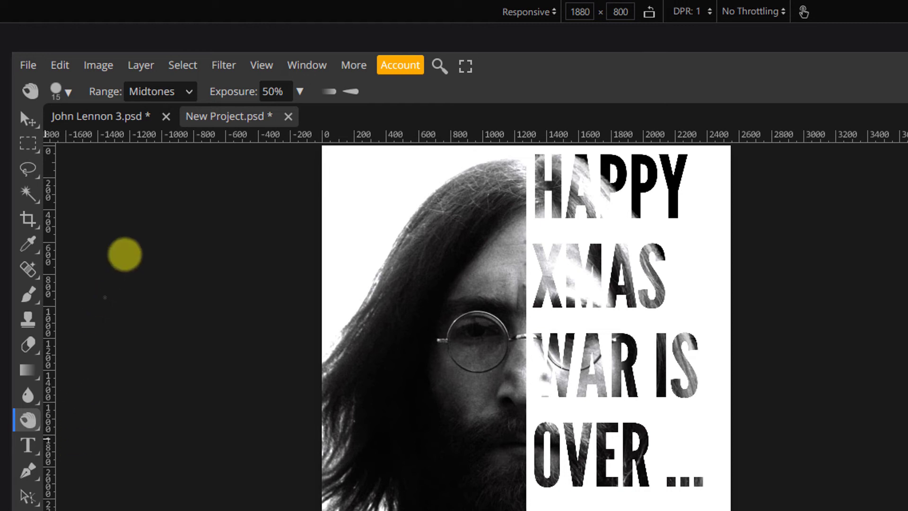
click(181, 100)
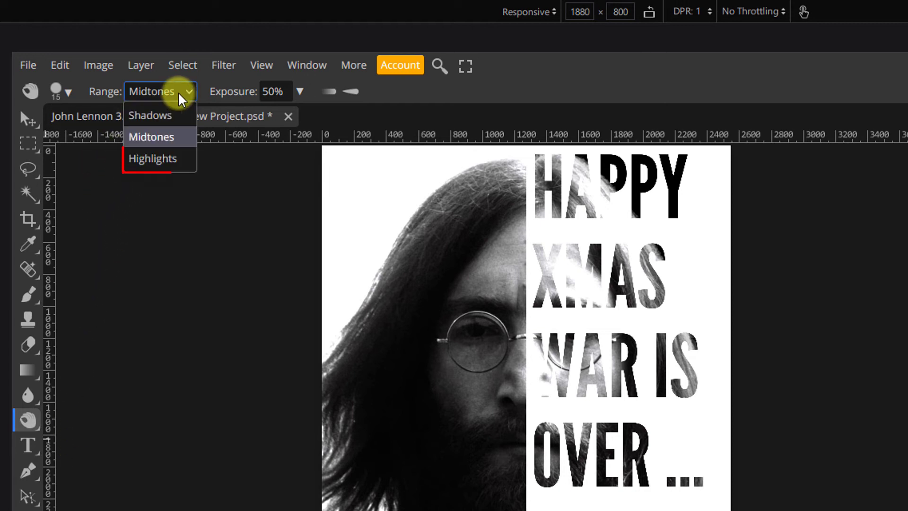
click(169, 159)
click(67, 92)
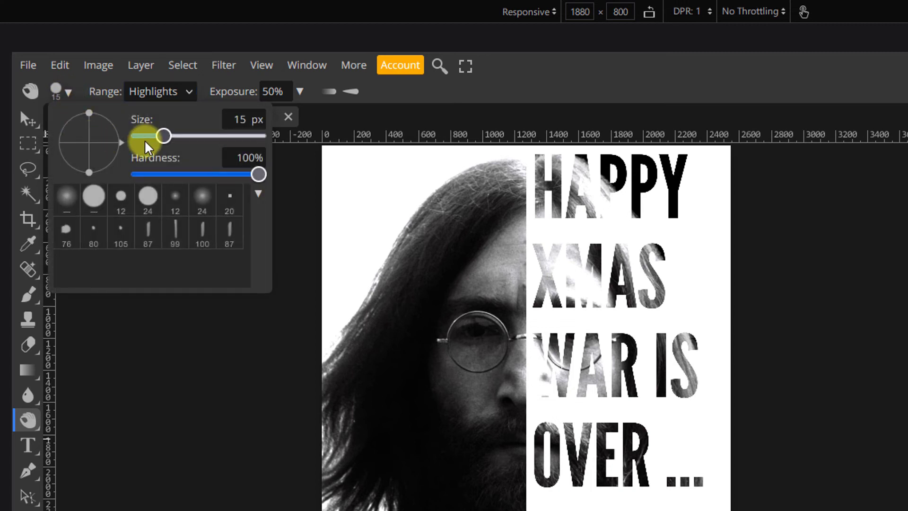
drag(163, 136, 193, 137)
drag(258, 174, 220, 175)
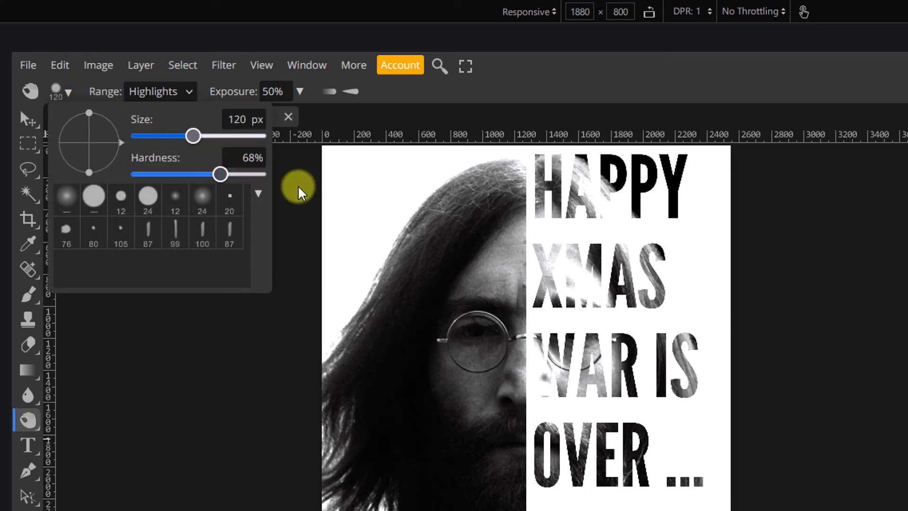
drag(194, 137, 215, 137)
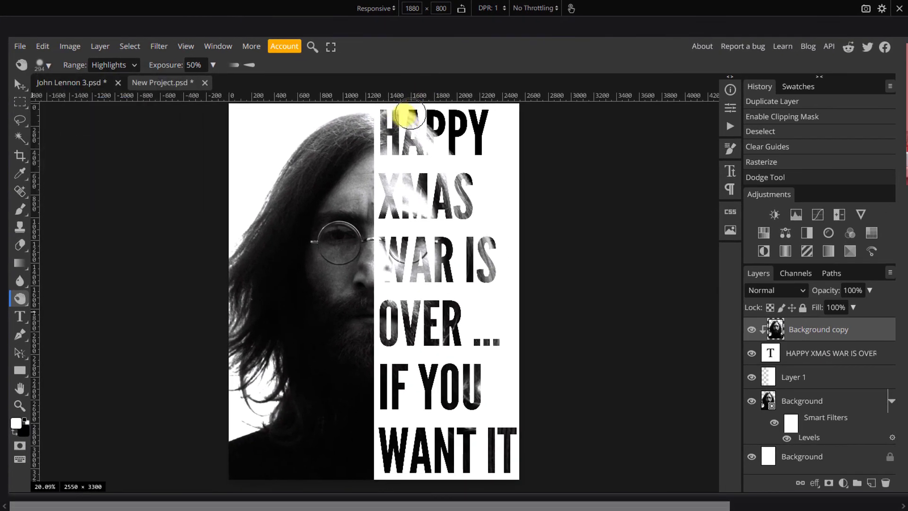
mouse_move(409, 115)
mouse_down()
mouse_move(384, 118)
mouse_move(416, 132)
mouse_move(413, 146)
mouse_move(432, 133)
mouse_move(464, 200)
mouse_move(417, 205)
mouse_move(434, 223)
mouse_move(393, 243)
mouse_move(490, 237)
mouse_move(410, 312)
mouse_move(447, 176)
mouse_move(432, 193)
mouse_move(645, 376)
mouse_move(181, 161)
mouse_up()
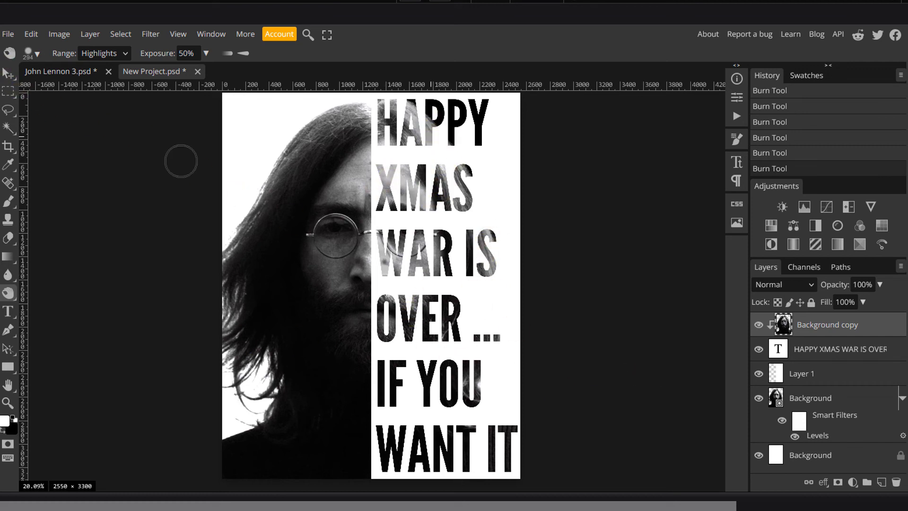
Export the poster as a 2550 × 3300 px PDF at 100% quality with everything rasterized, and close the export dialog
click(3, 34)
mouse_move(35, 189)
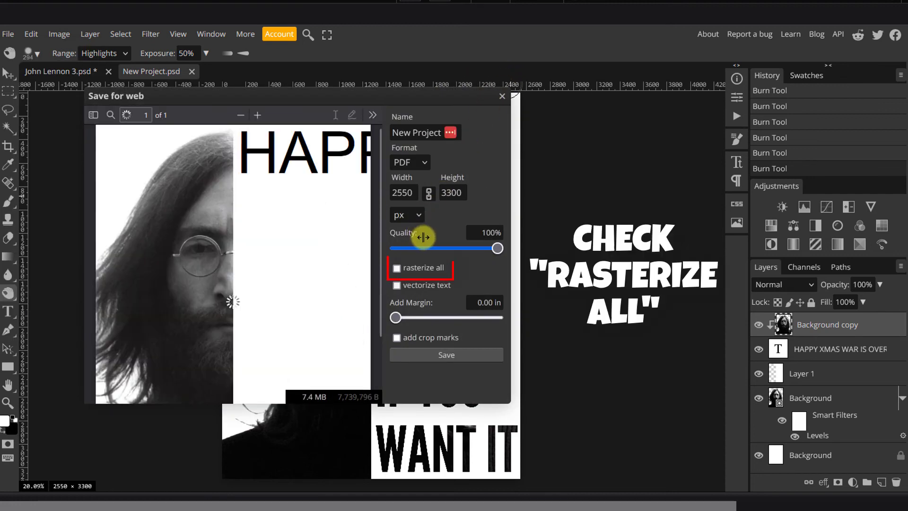
scroll(380, 237, up, 1)
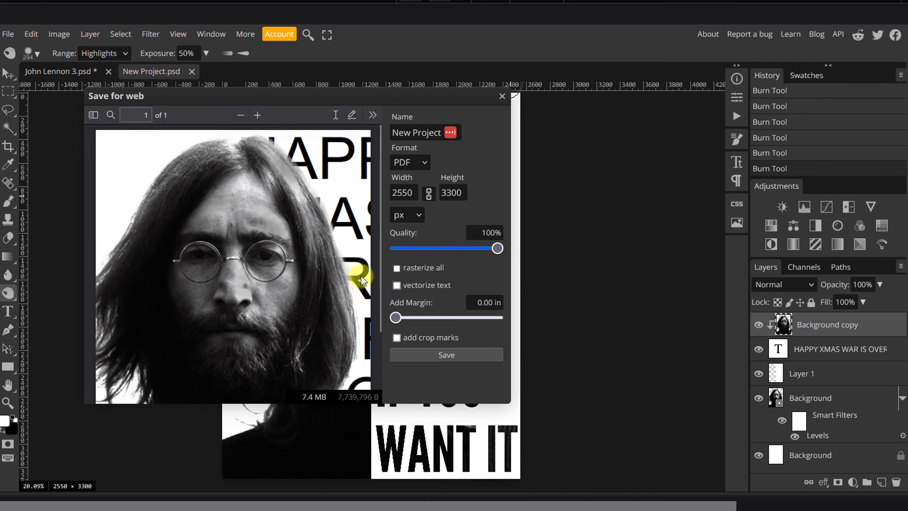
key(space)
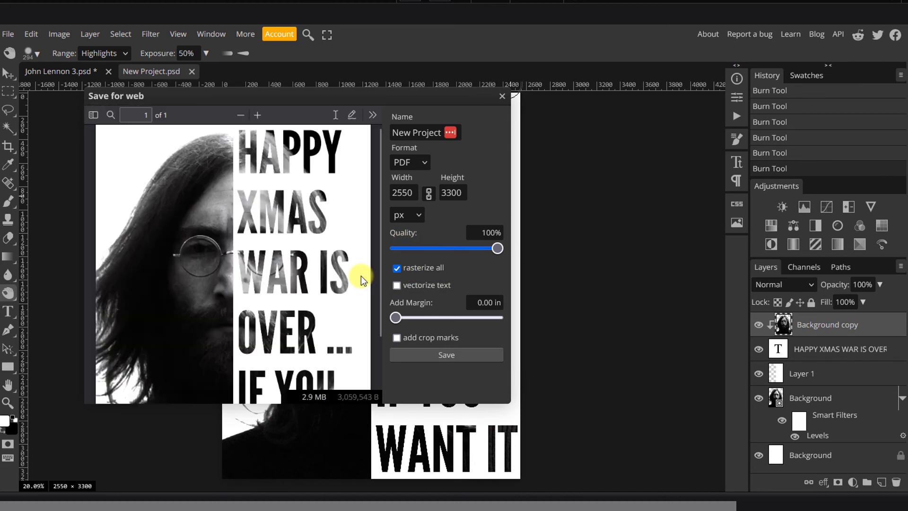
scroll(308, 286, down, 3)
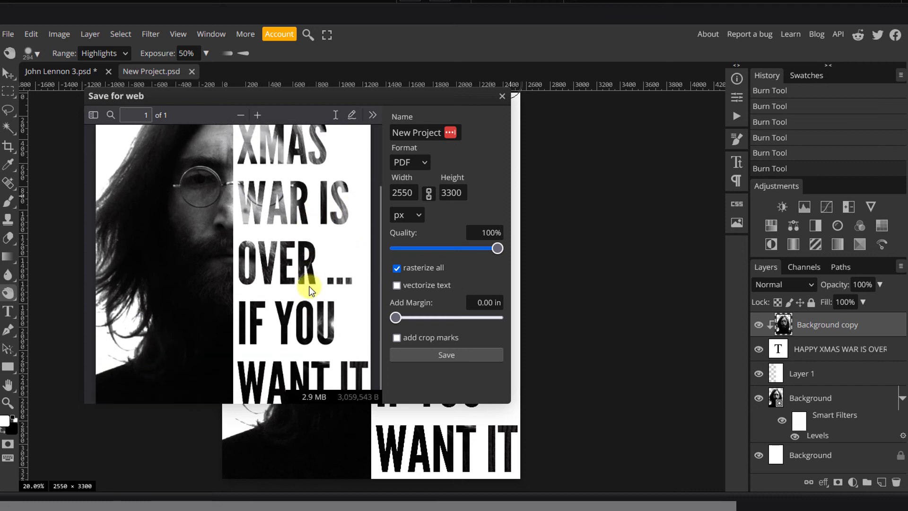
scroll(308, 286, up, 3)
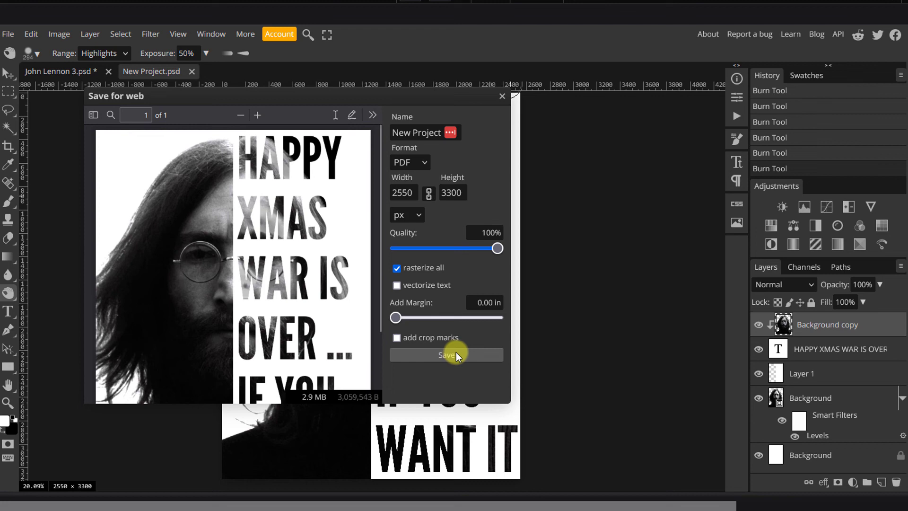
click(502, 98)
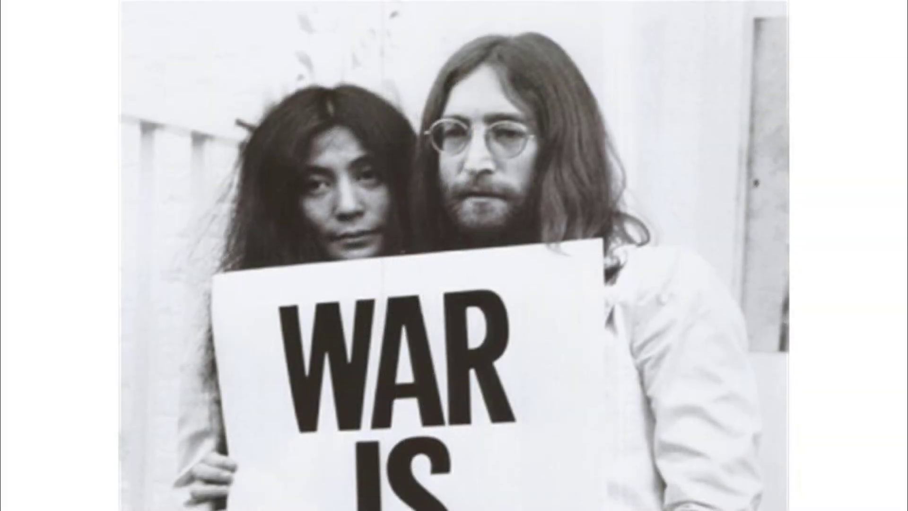